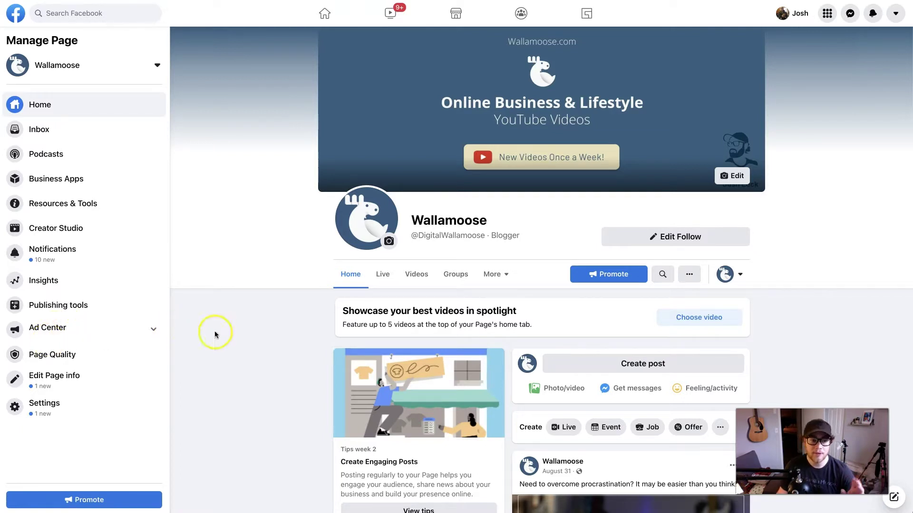
Open the Wallamoose page's Ad Center from the Manage Page sidebar.
left_click(57, 331)
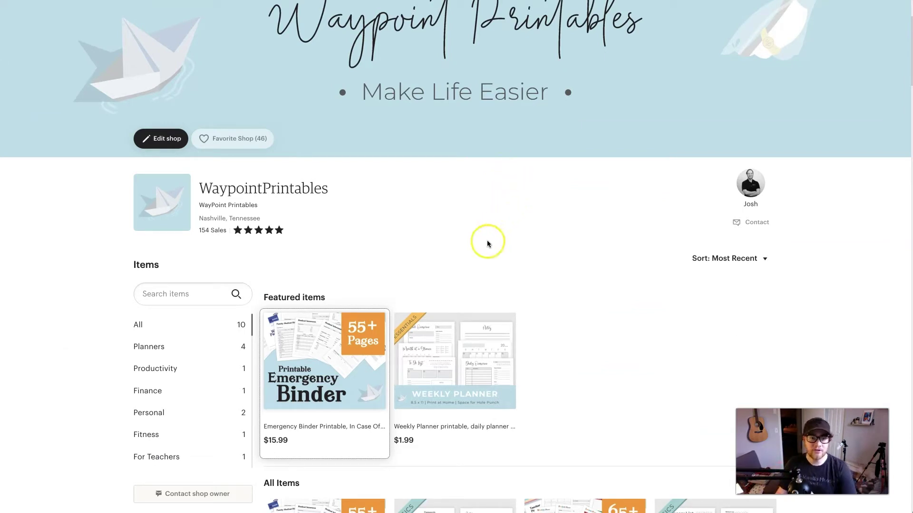
Open the $15.99 Emergency Binder listing from the WaypointPrintables shop.
scroll(476, 240, "up", 3)
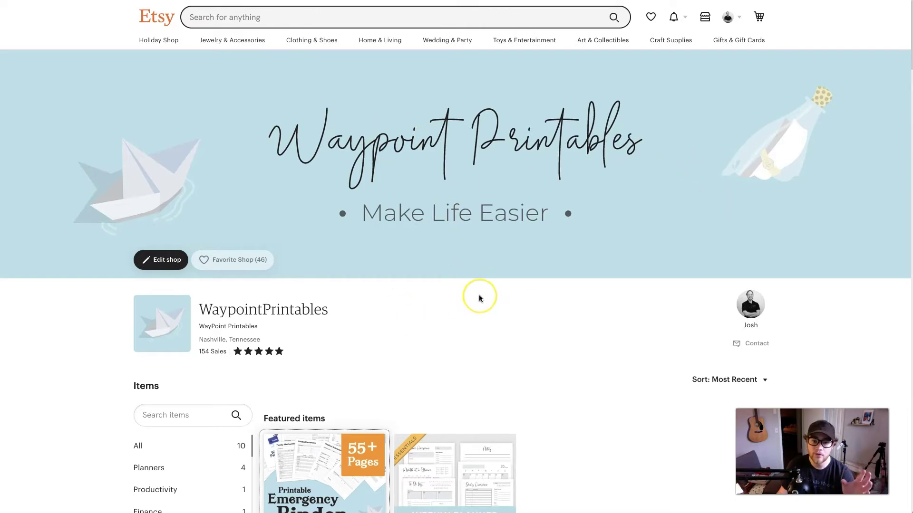
scroll(480, 300, "down", 5)
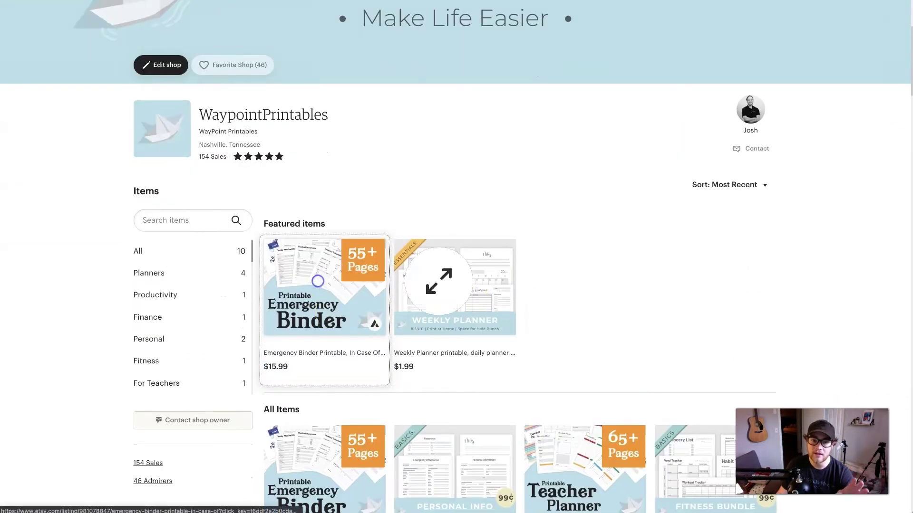
left_click(318, 281)
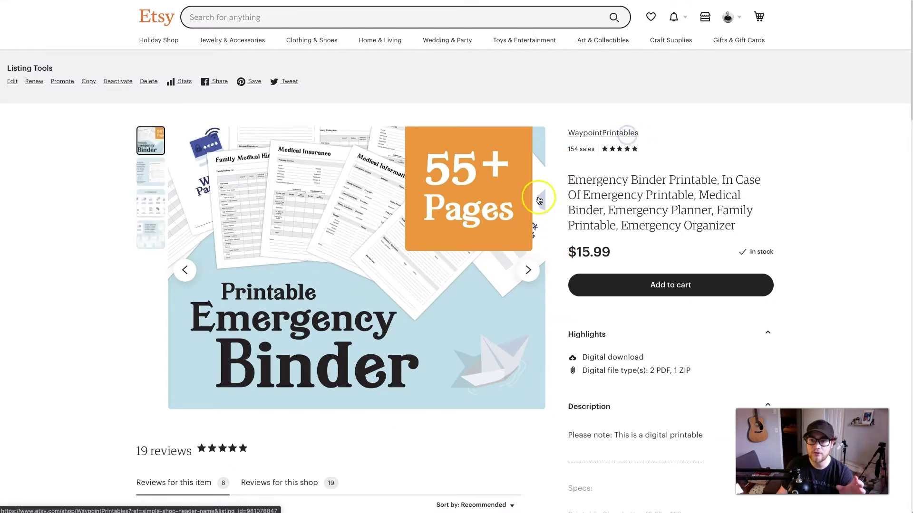
Go back to the shop page, browse it, and try adding the Emergency Binder to the cart.
left_click(609, 135)
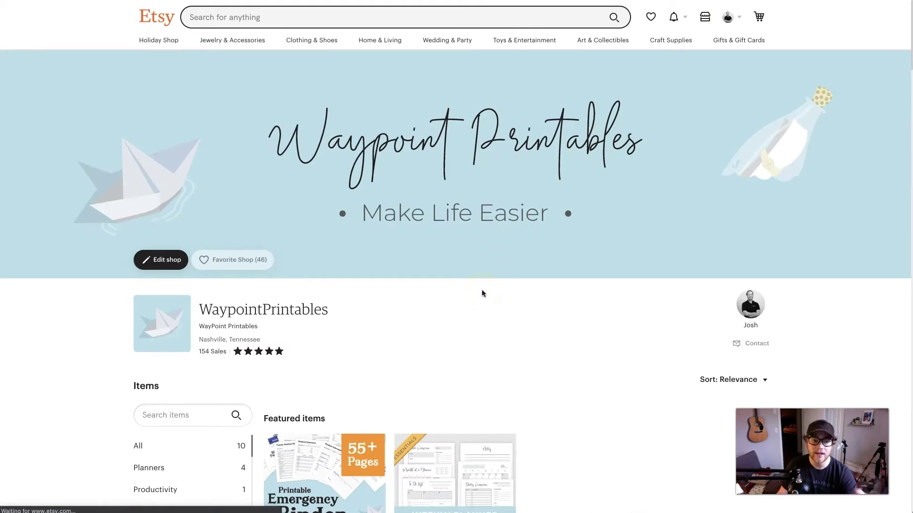
scroll(494, 323, "down", 2)
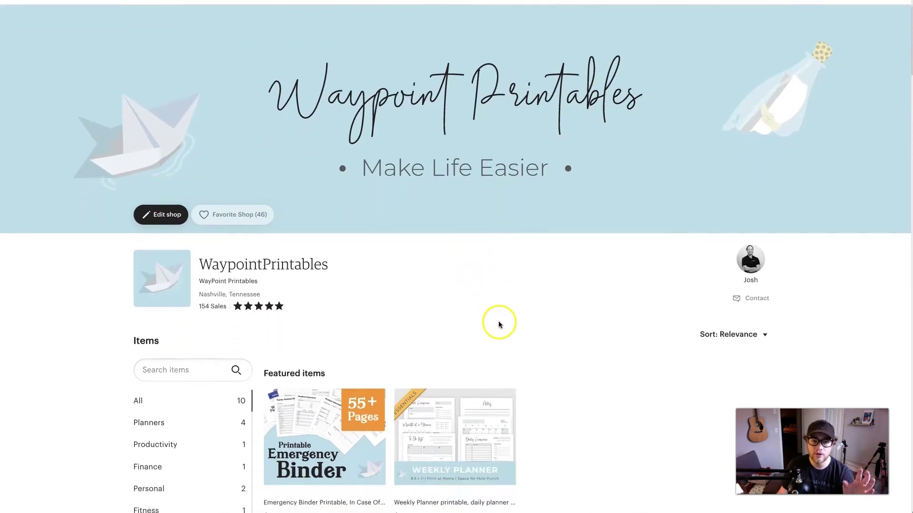
scroll(499, 325, "down", 10)
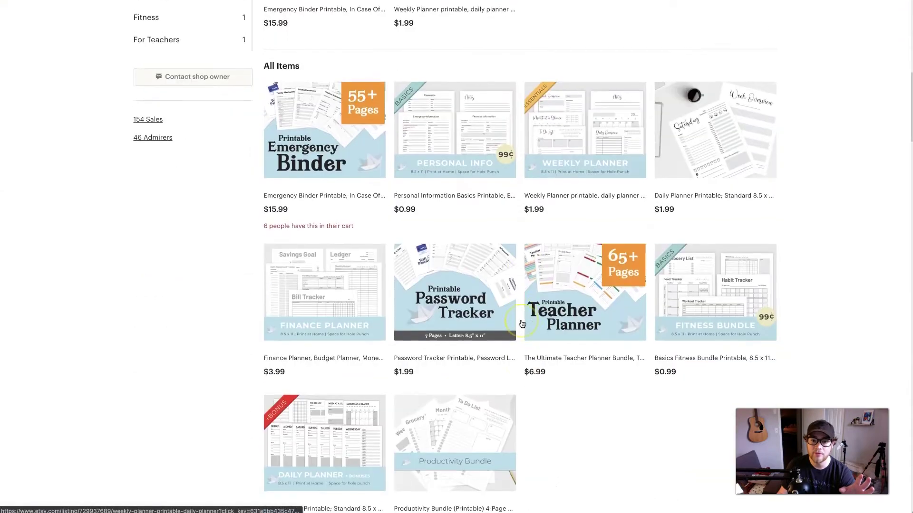
scroll(522, 324, "up", 12)
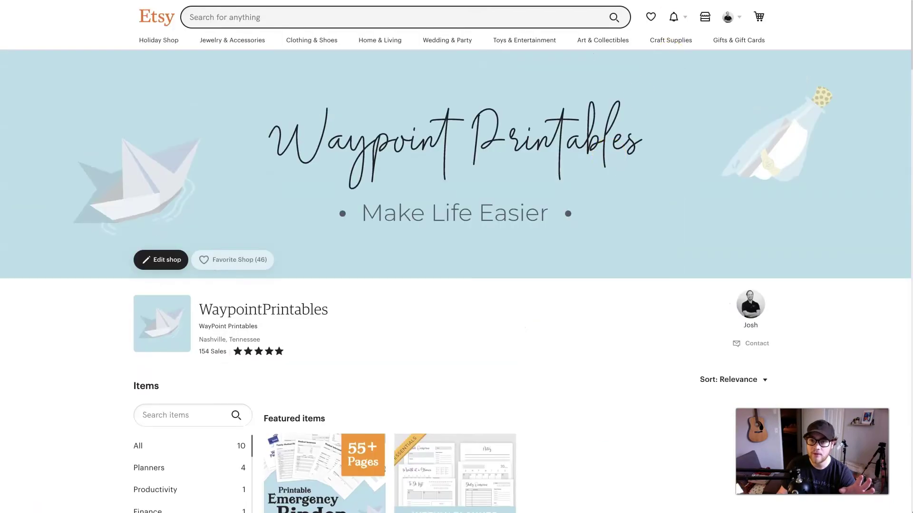
scroll(456, 257, "down", 4)
scroll(330, 283, "up", 4)
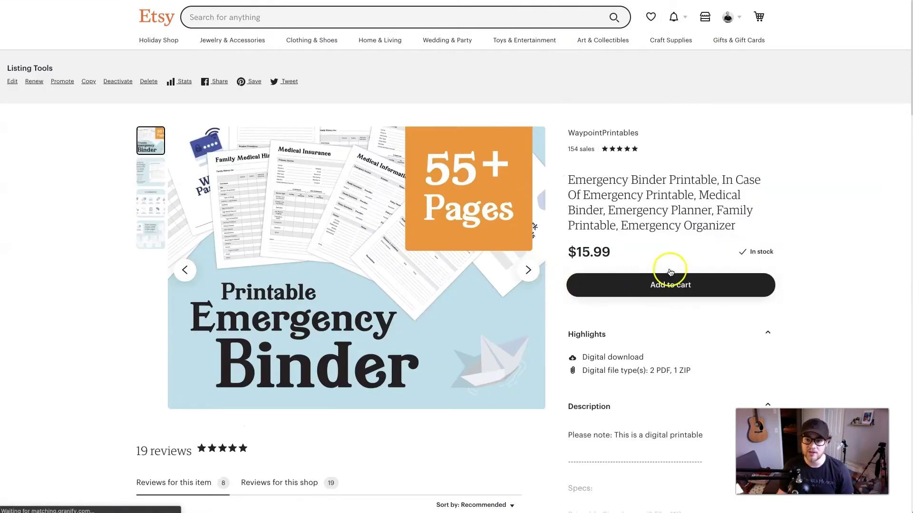
left_click(669, 291)
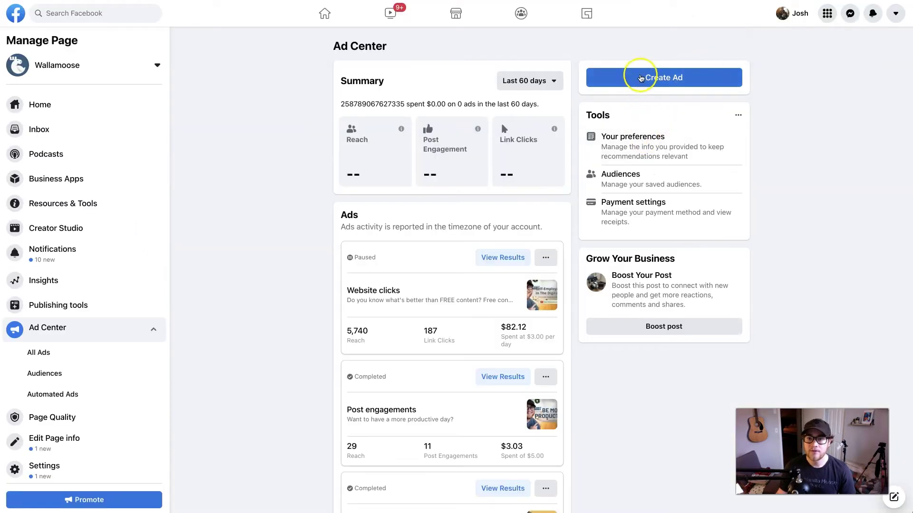
Start a brand-new ad for Wallamoose and bring up its Goal options.
left_click(642, 76)
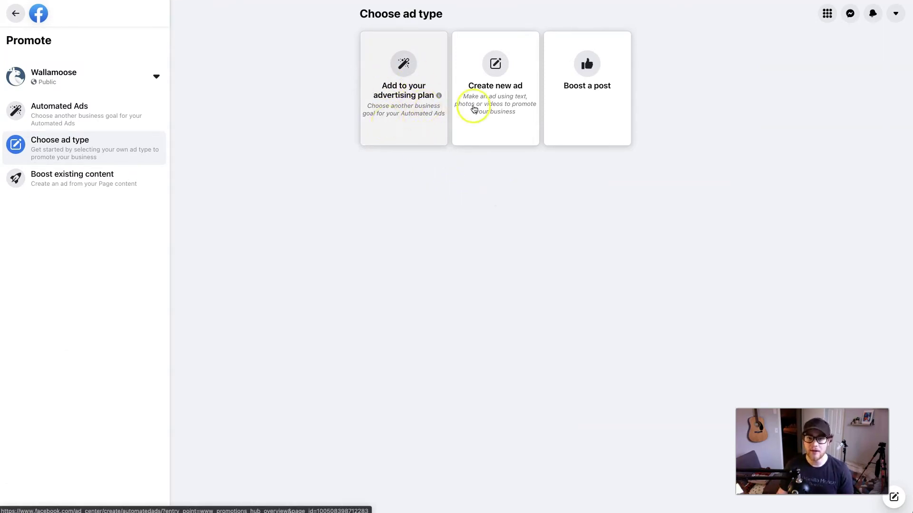
left_click(494, 93)
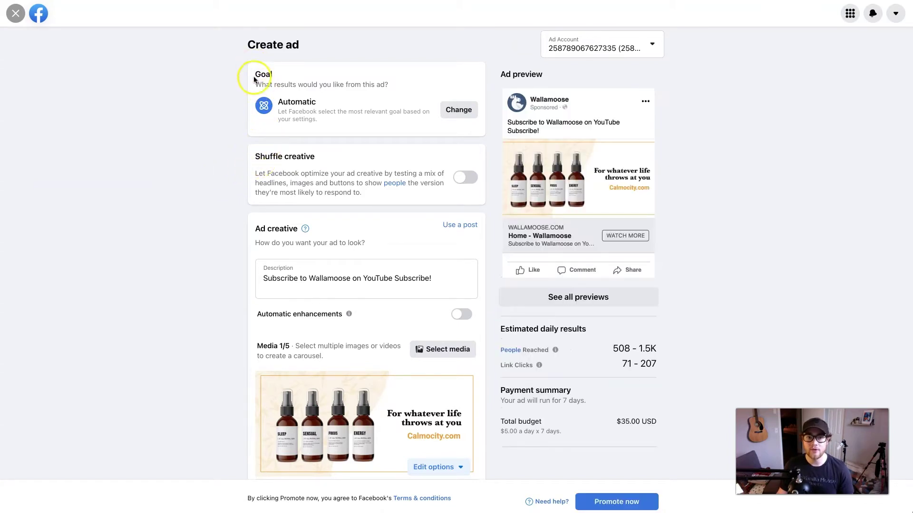
left_click(458, 111)
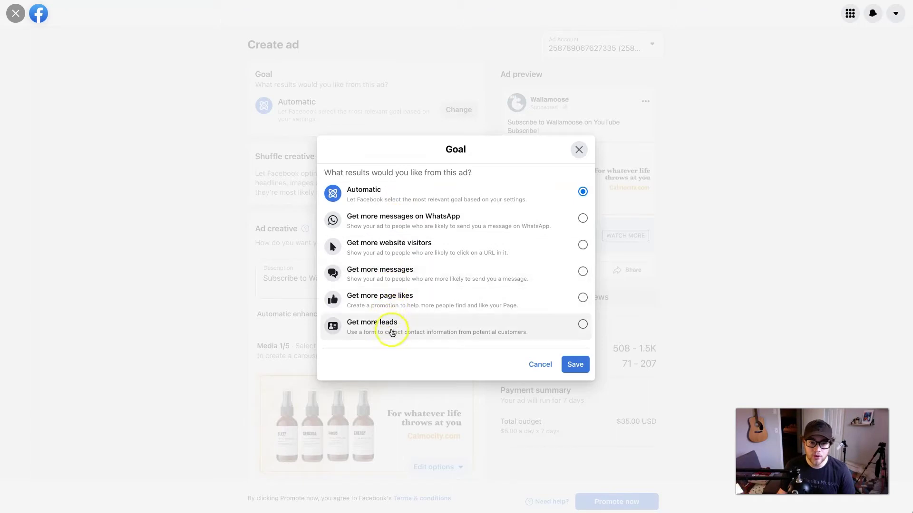
Change the ad goal from Automatic to Get more website visitors and save it.
left_click(582, 246)
left_click(574, 365)
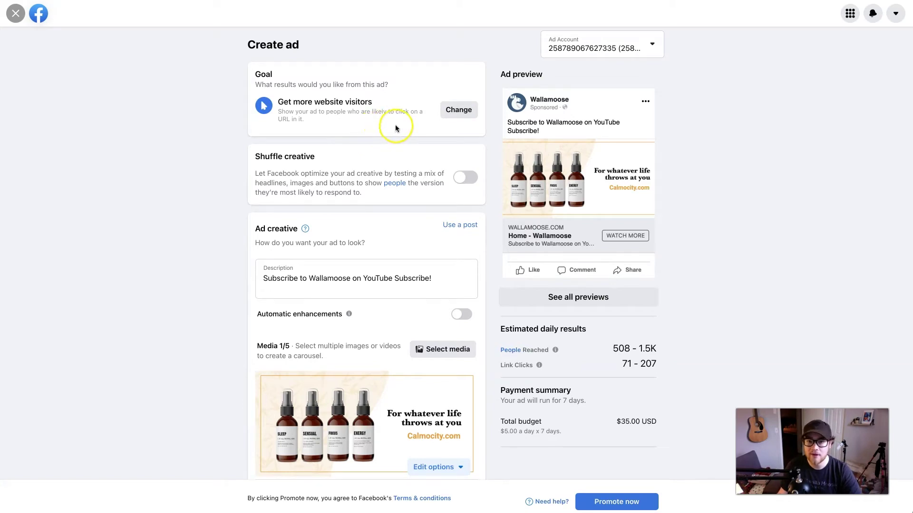
scroll(449, 122, "down", 4)
left_click(452, 120)
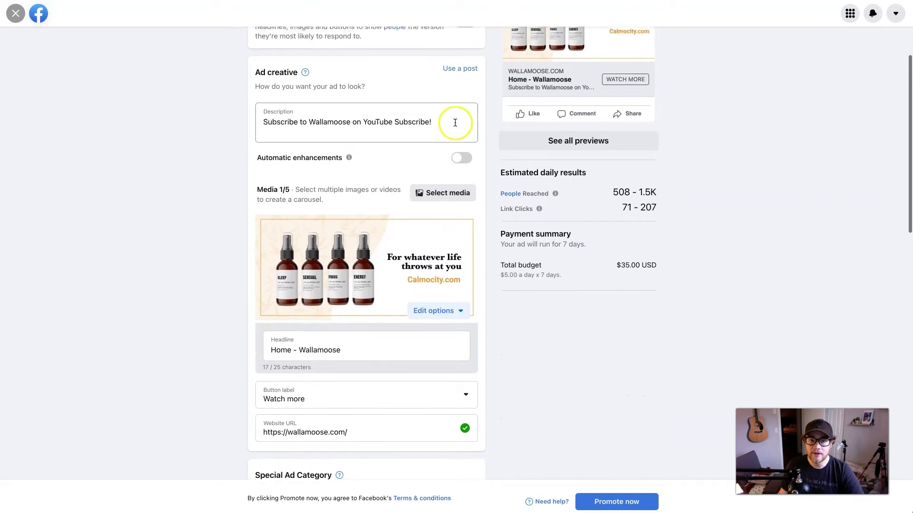
scroll(454, 120, "up", 1)
left_click(417, 135)
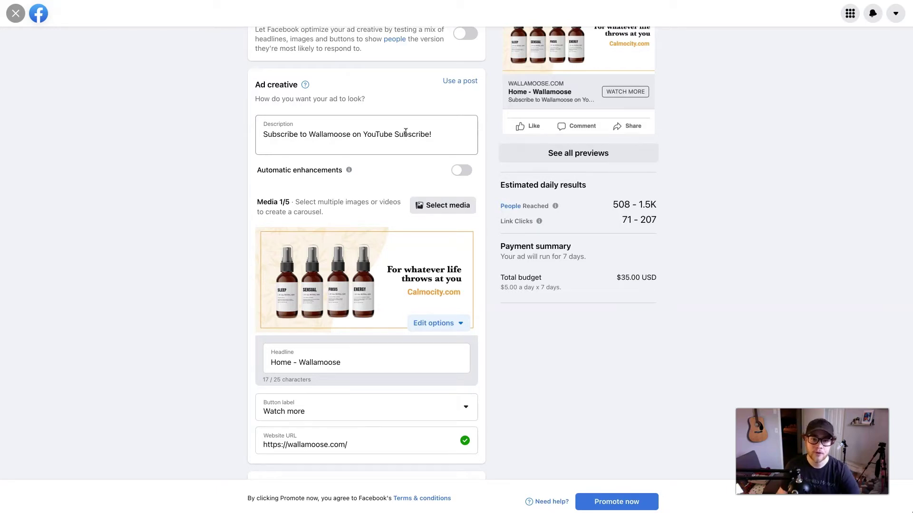
left_click(284, 135)
left_click(363, 134)
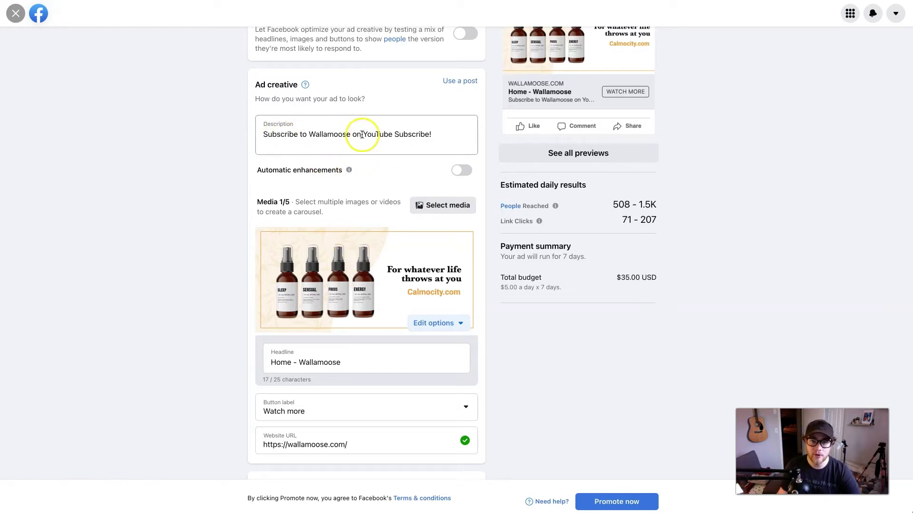
left_click(373, 375)
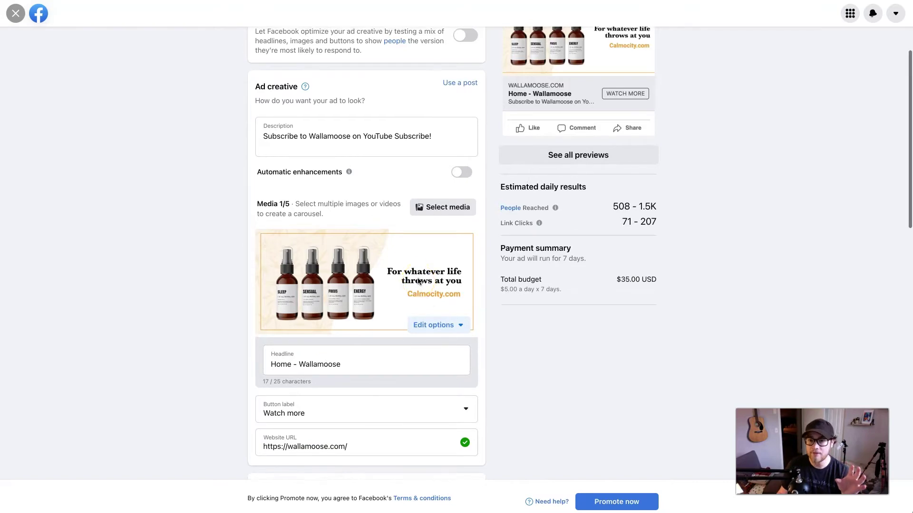
scroll(546, 202, "up", 3)
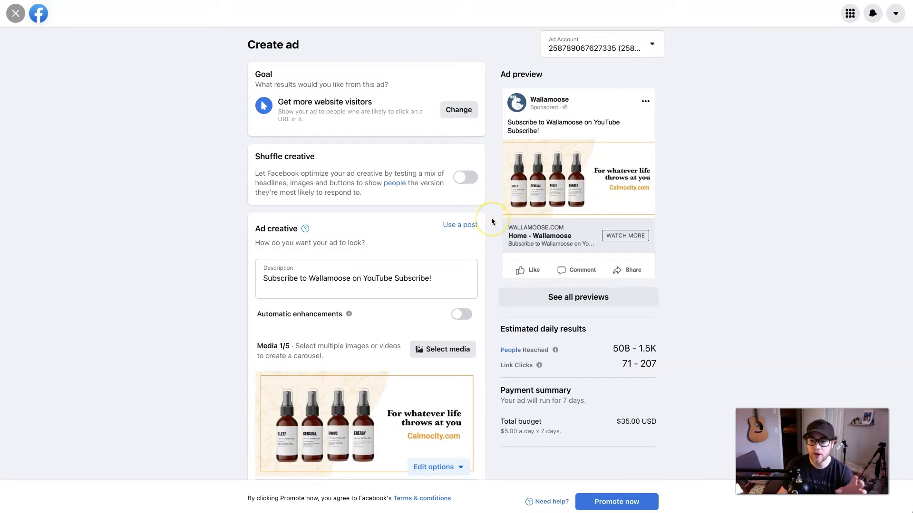
scroll(491, 222, "down", 1)
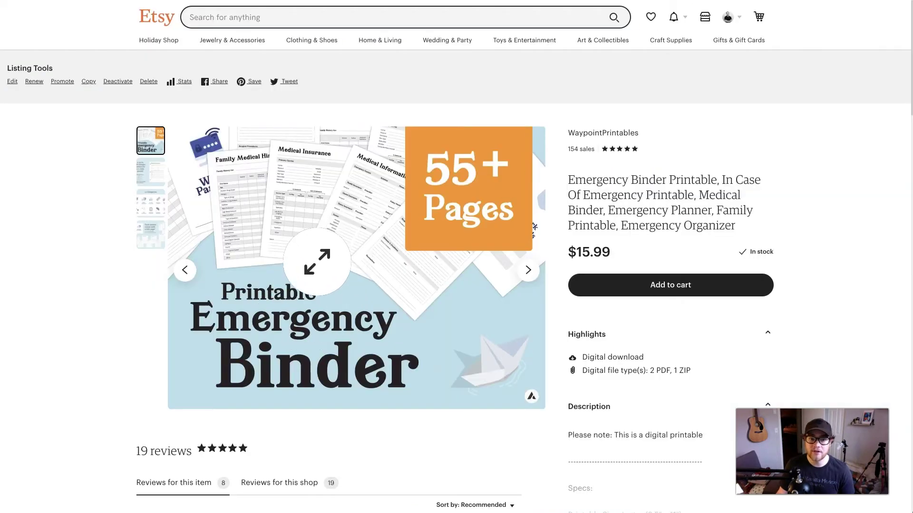
Drag the Emergency Binder's main Etsy listing image over to the Facebook ad draft.
left_click_drag(316, 275, 620, 214)
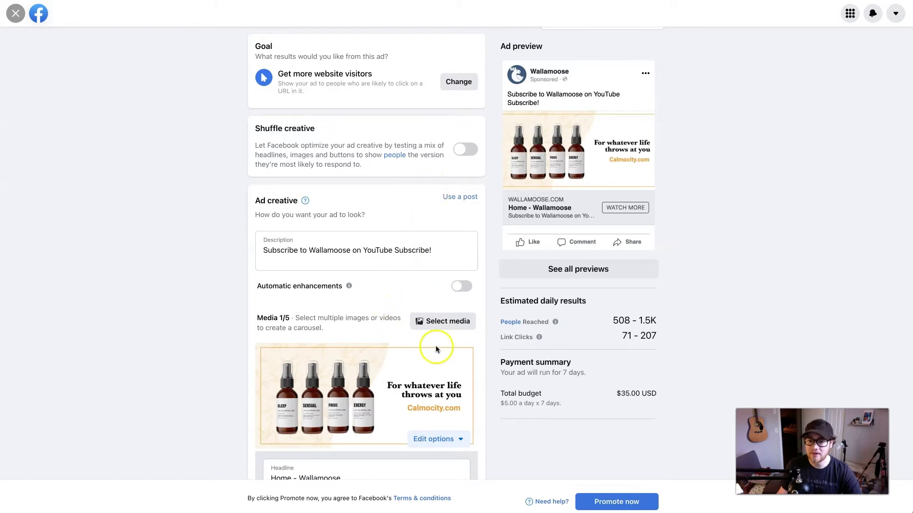
scroll(436, 346, "down", 3)
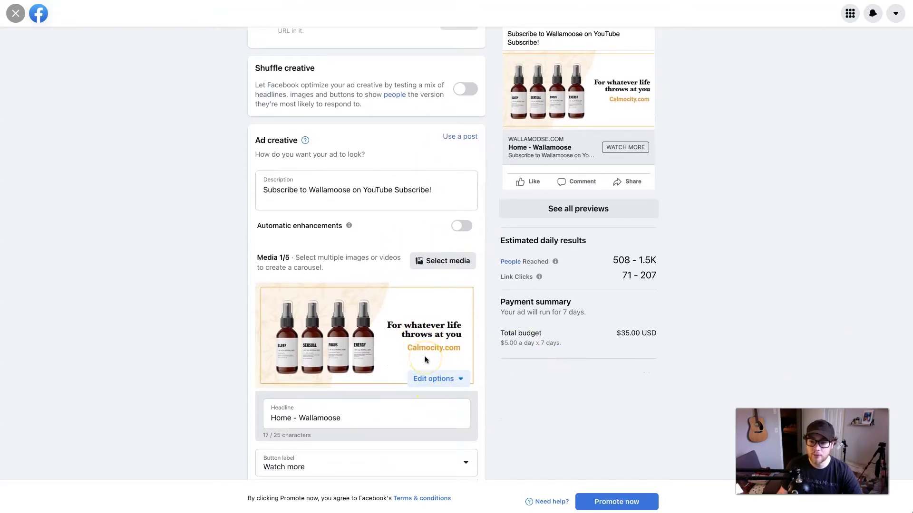
Replace the Calmocity bottle image with the Emergency Binder '55+ Pages' image.
left_click(460, 379)
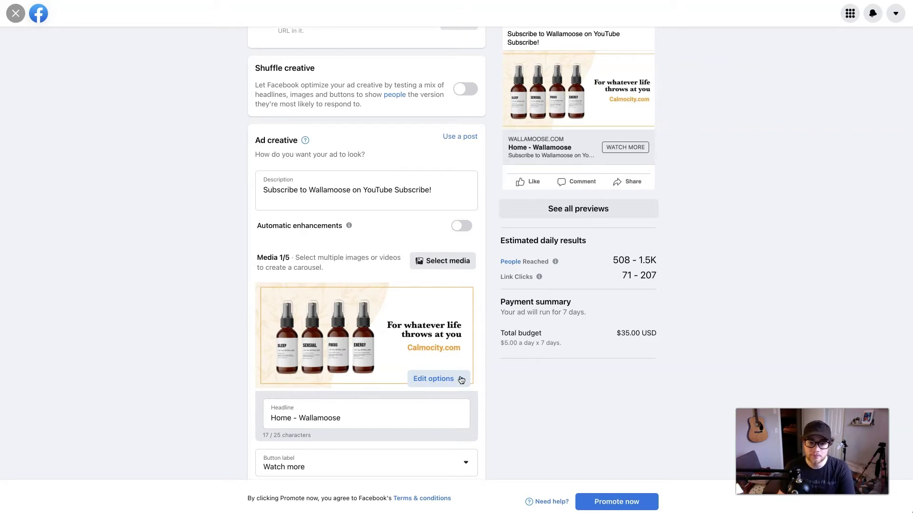
scroll(399, 344, "up", 3)
left_click(556, 165)
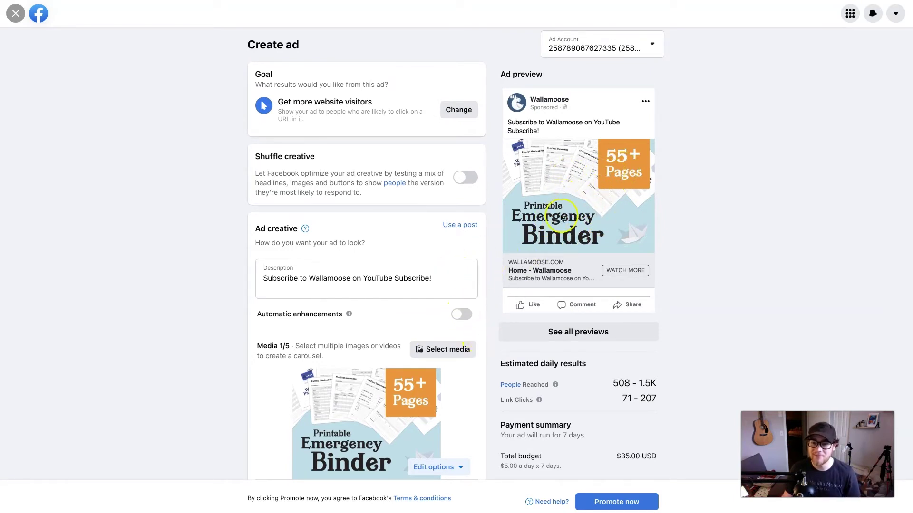
Paste 'Take back control of your life with this emergency planner' with calendar emojis as the description.
left_click(294, 279)
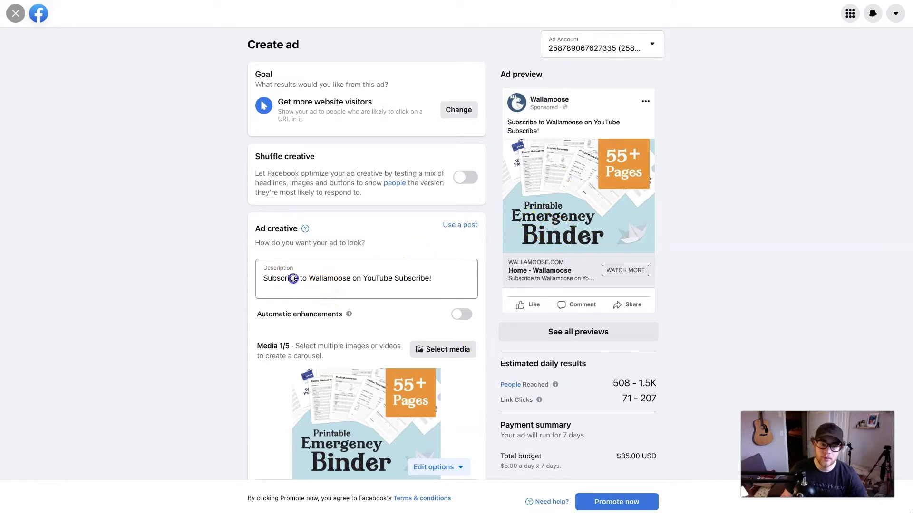
triple_click(294, 278)
scroll(404, 309, "down", 2)
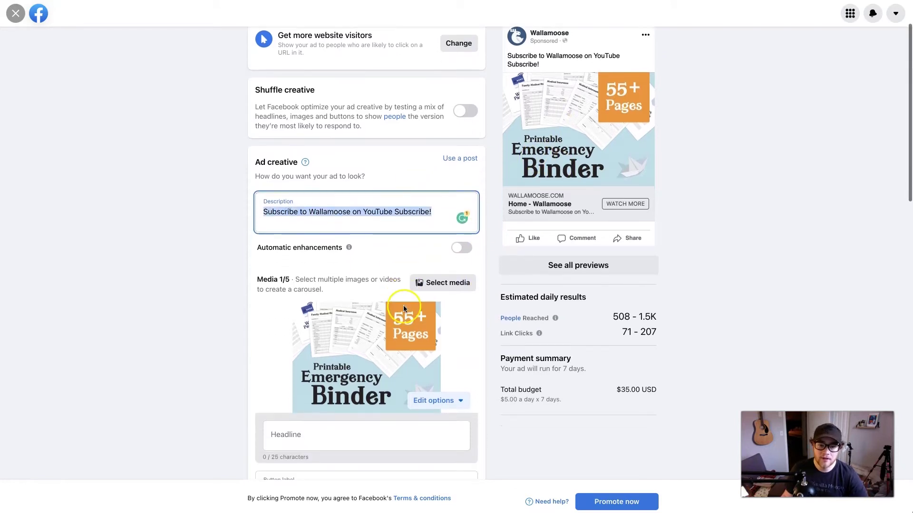
scroll(404, 309, "down", 2)
left_click(296, 386)
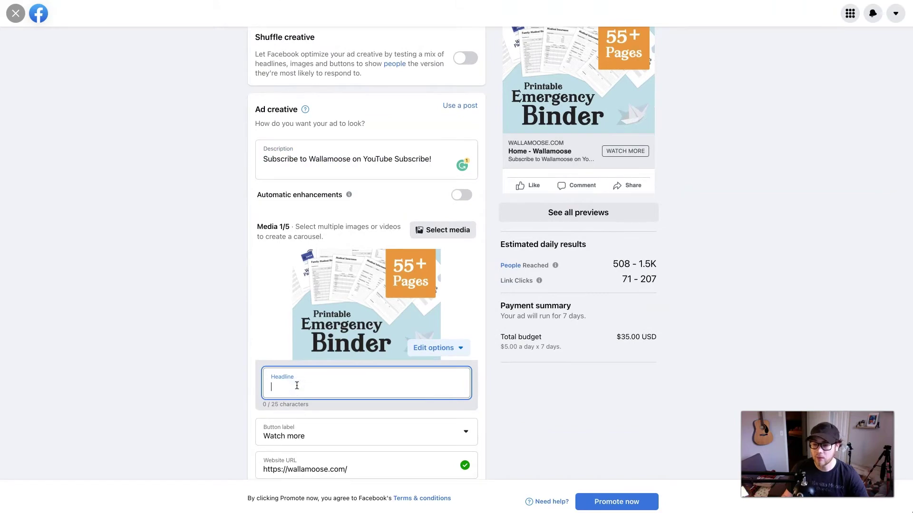
scroll(297, 385, "up", 4)
triple_click(300, 283)
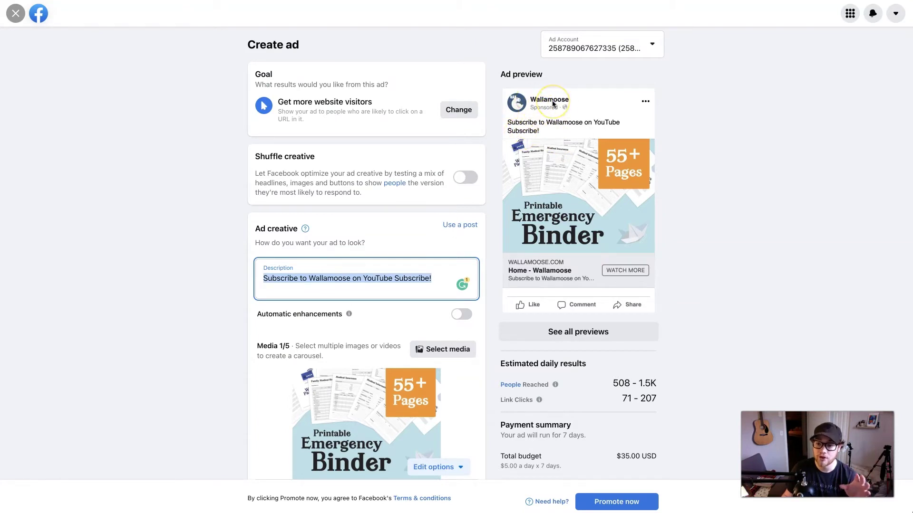
triple_click(362, 279)
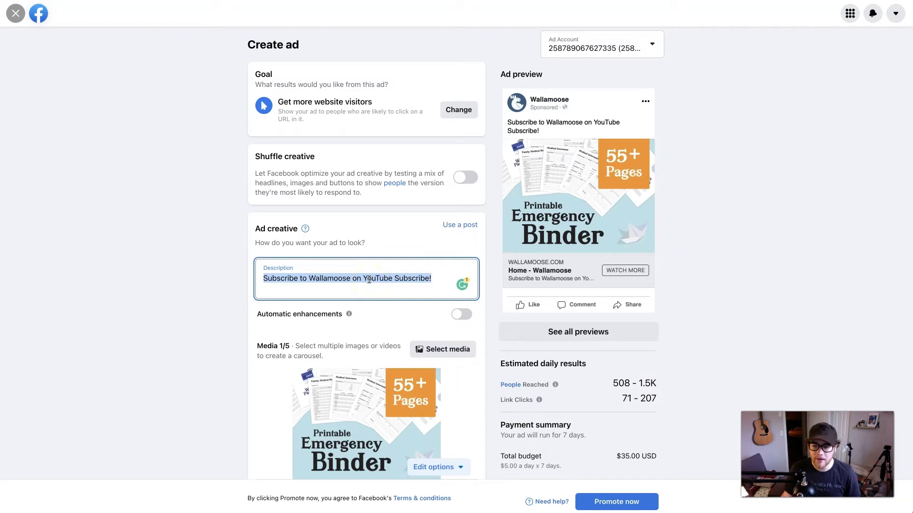
type("📅 Take back control of your life with this emergency planner 📅")
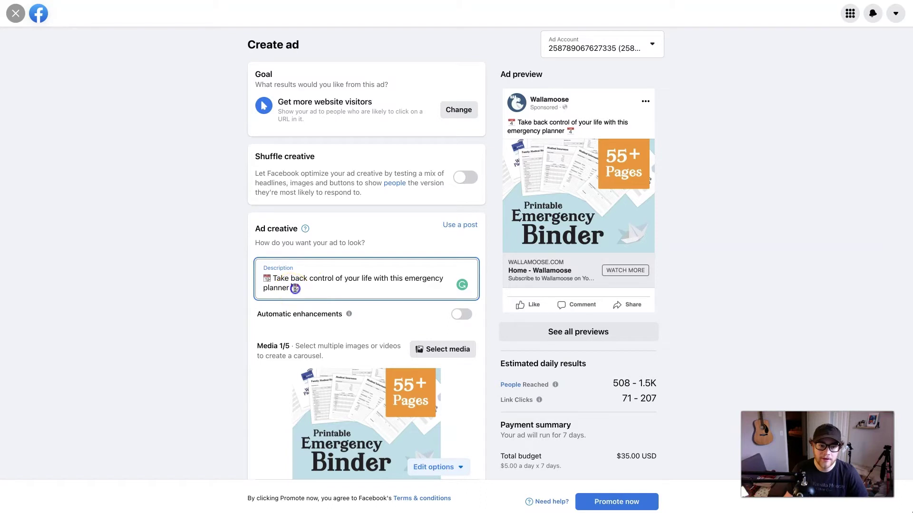
left_click(269, 278)
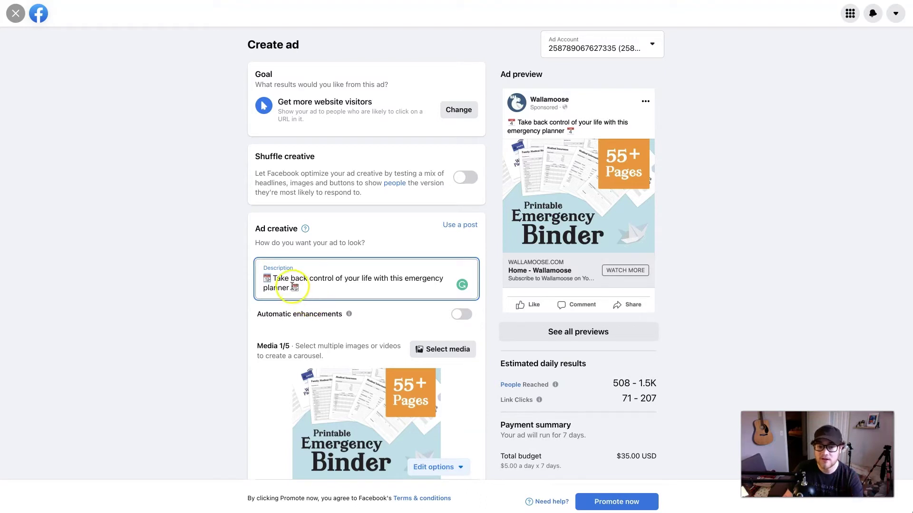
double_click(293, 286)
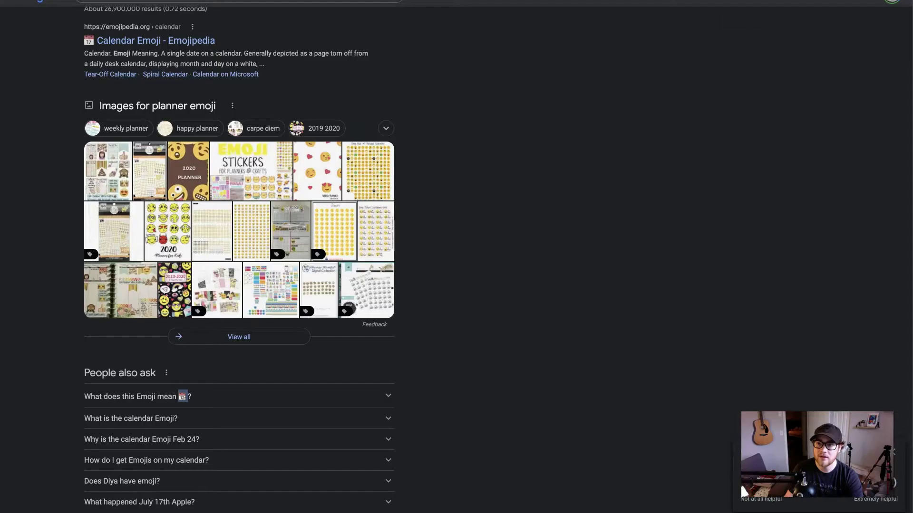
scroll(363, 157, "up", 3)
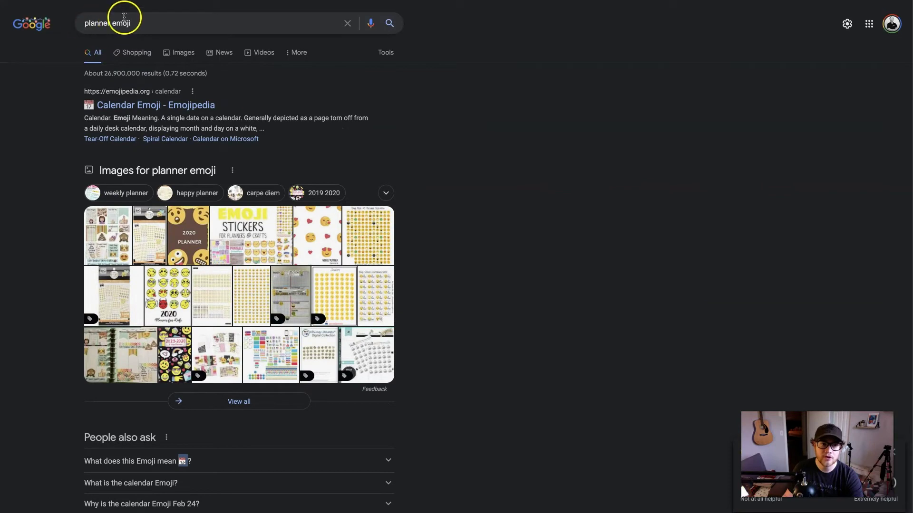
left_click_drag(88, 106, 127, 171)
scroll(173, 310, "down", 3)
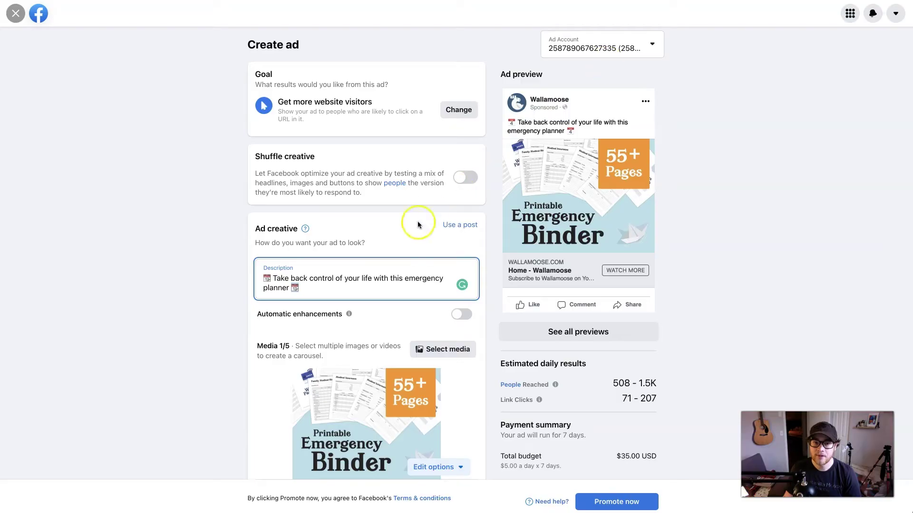
left_click(307, 286)
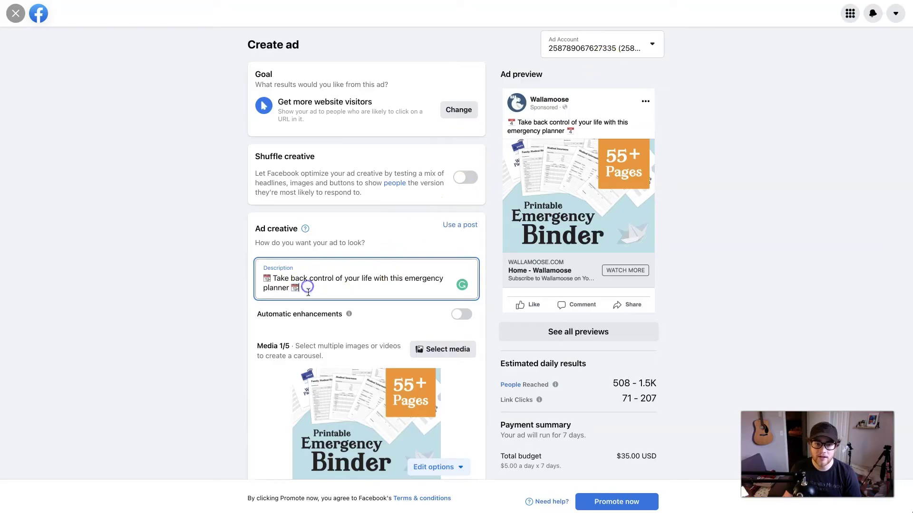
Switch the call-to-action button label from Watch more to Shop now.
left_click(325, 293)
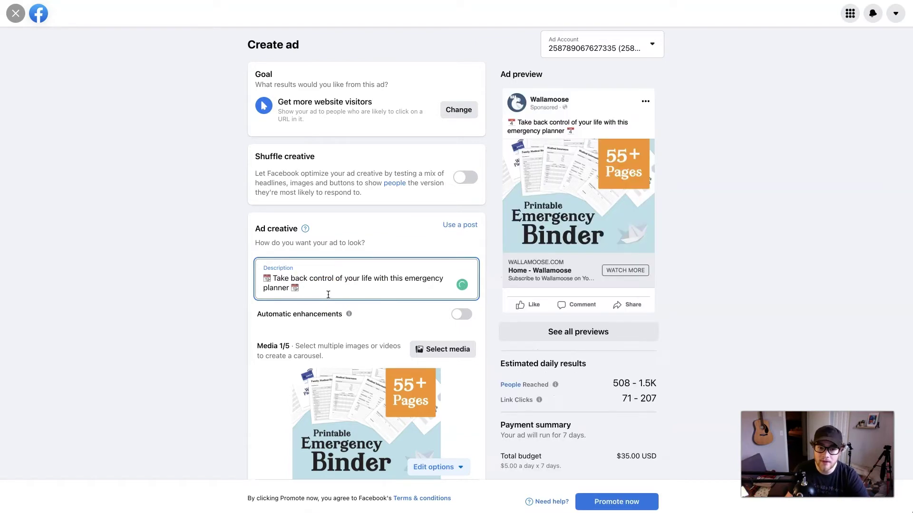
scroll(328, 295, "down", 5)
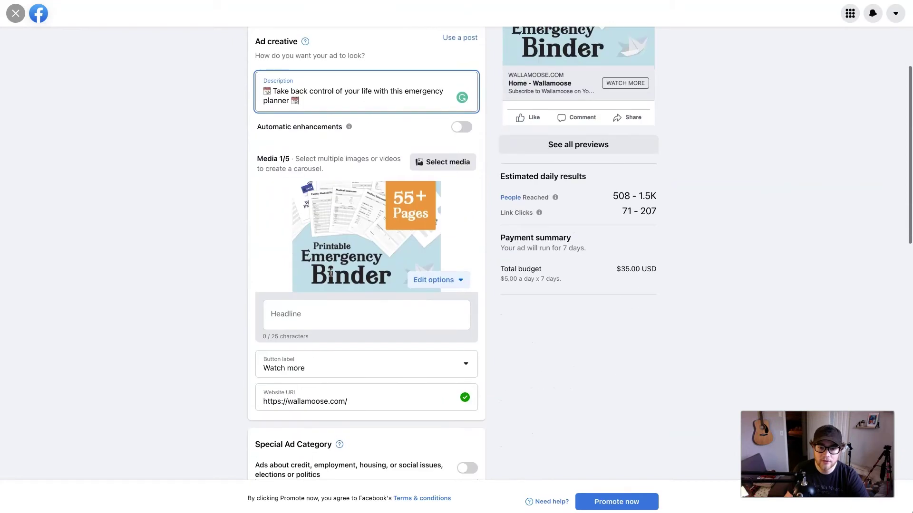
left_click(304, 362)
scroll(302, 362, "down", 2)
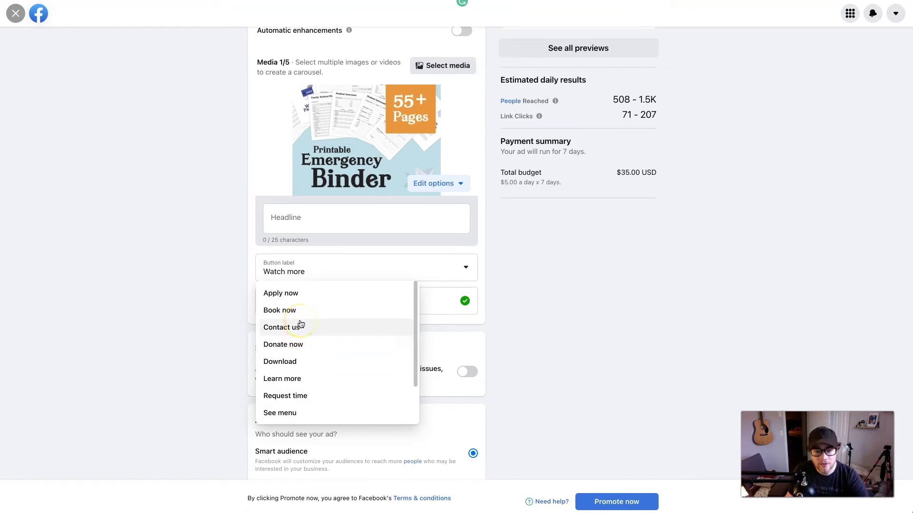
scroll(319, 352, "down", 1)
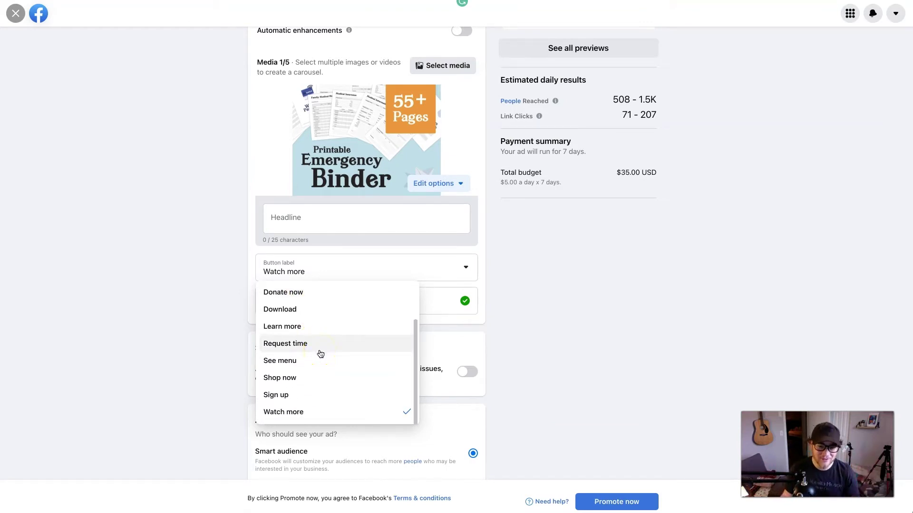
left_click(300, 379)
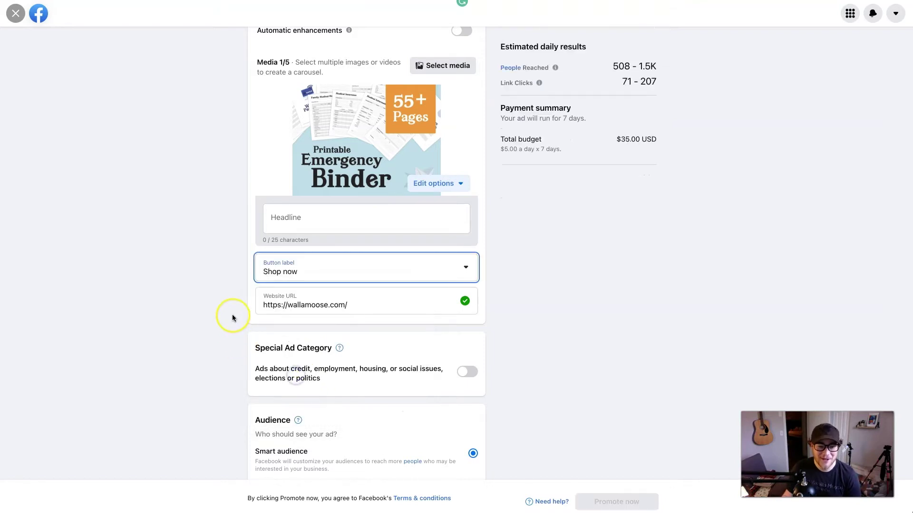
scroll(232, 318, "up", 2)
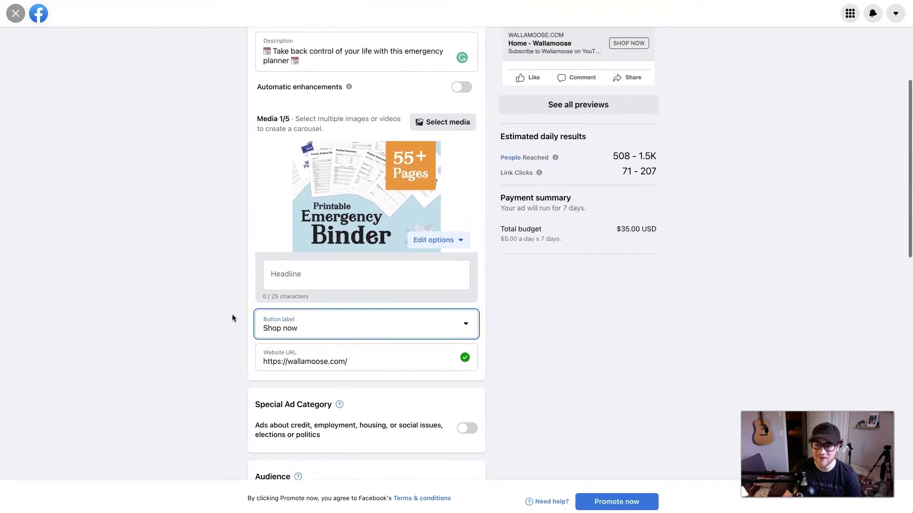
scroll(232, 318, "up", 1)
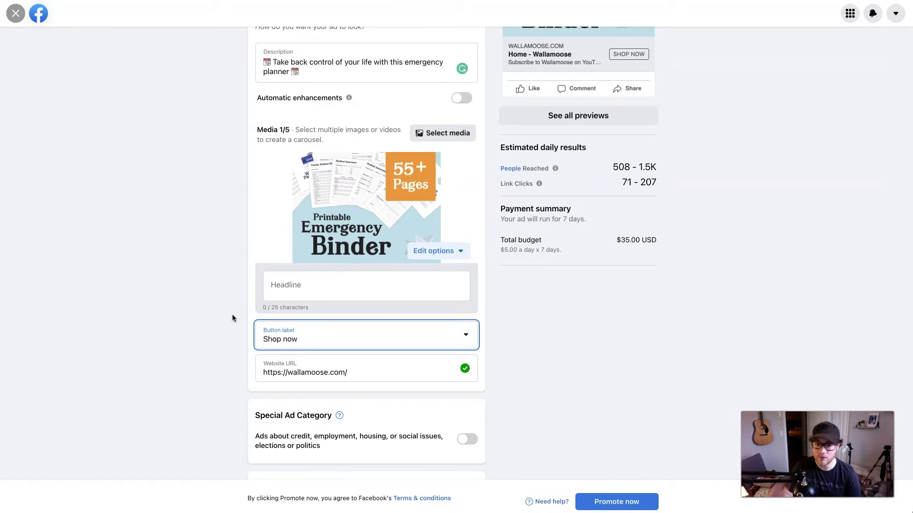
left_click(270, 339)
scroll(298, 394, "down", 1)
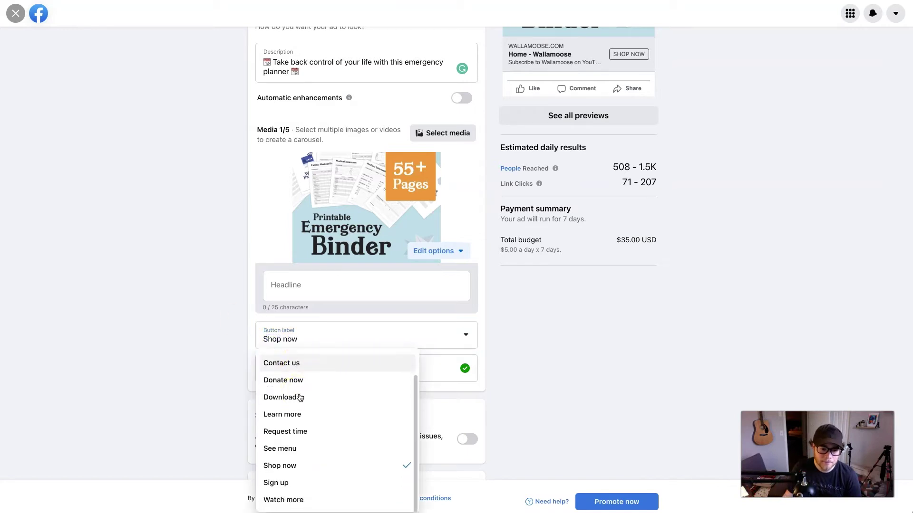
left_click(227, 369)
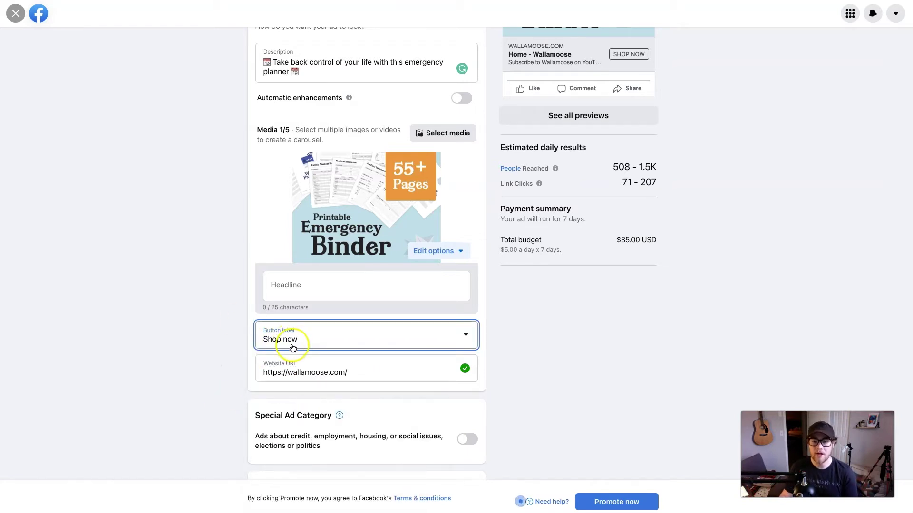
left_click(291, 292)
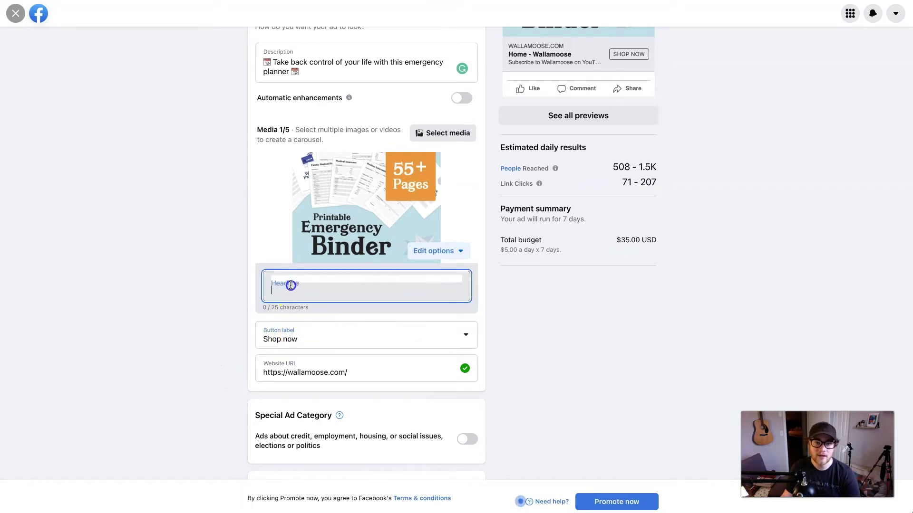
scroll(292, 295, "up", 3)
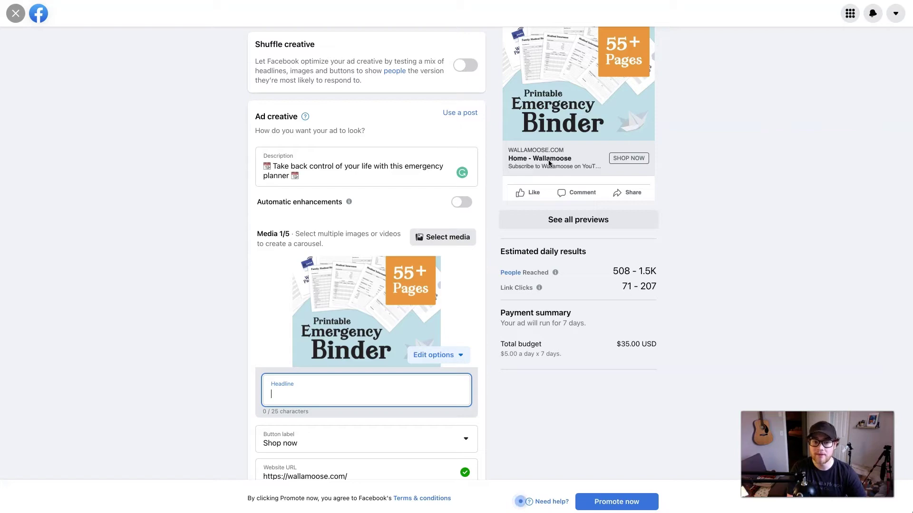
Enter '20% OFF' as the ad headline.
type("20%")
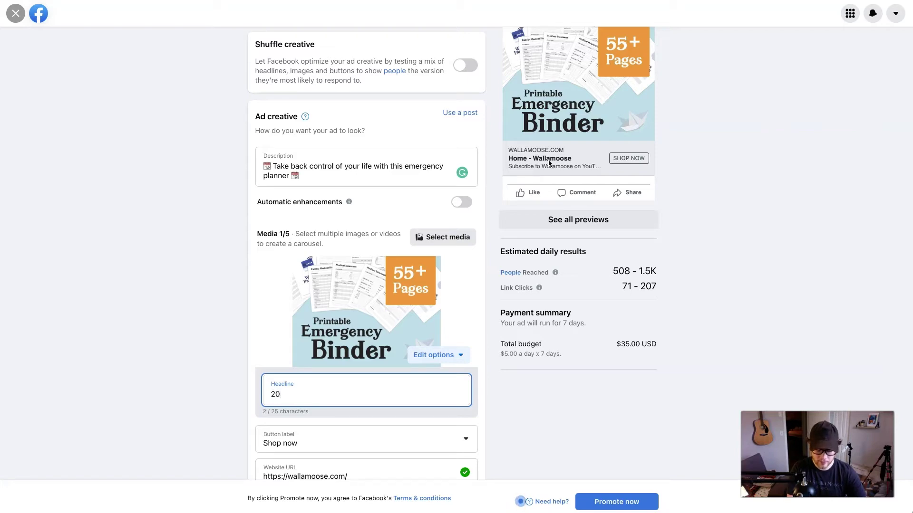
key("BackSpace")
type("% OFF")
Select the entire Website URL text in the ad form.
scroll(546, 164, "up", 2)
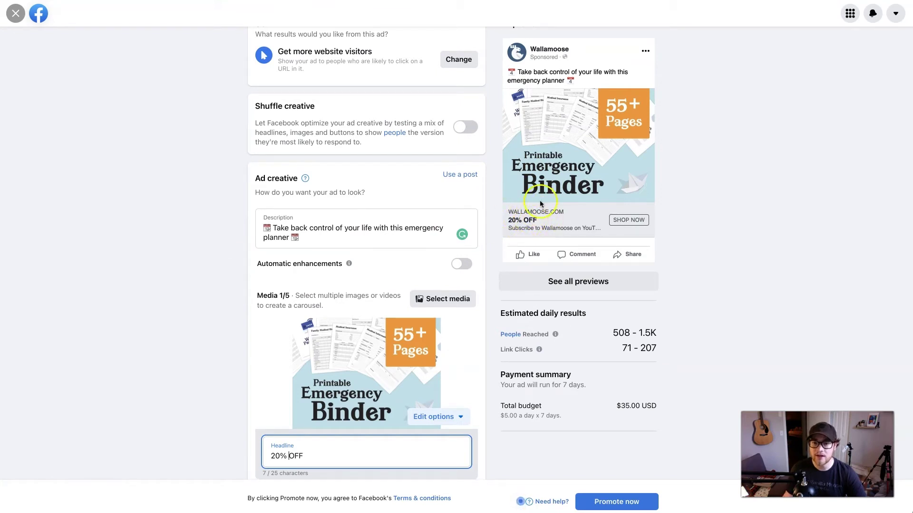
scroll(465, 282, "down", 3)
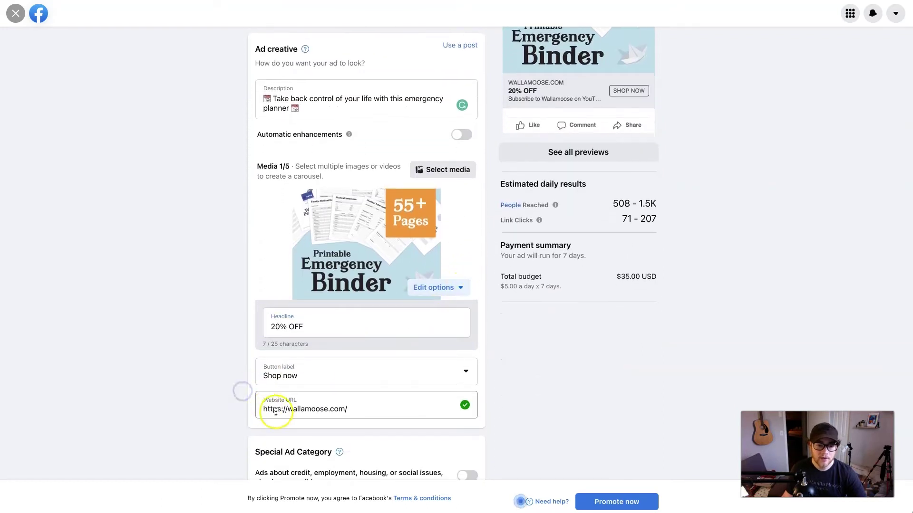
double_click(275, 409)
left_click_drag(275, 409, 377, 401)
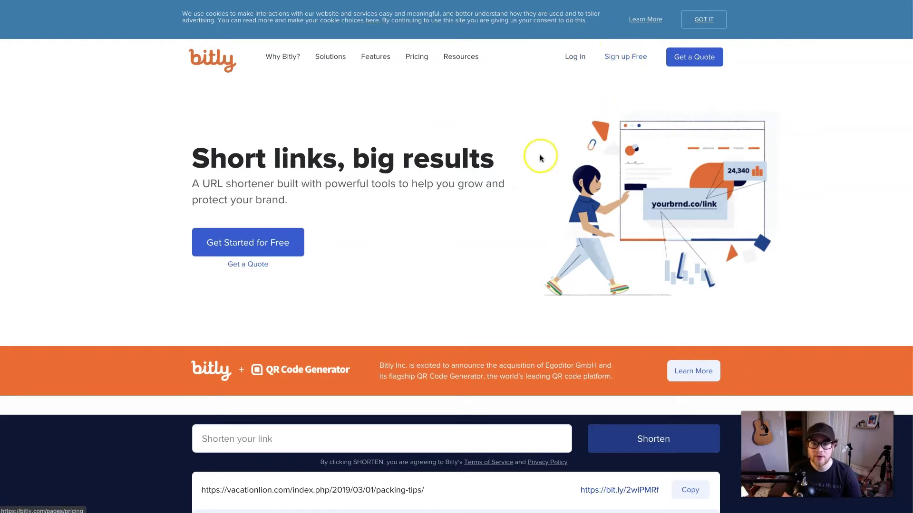
scroll(464, 258, "down", 7)
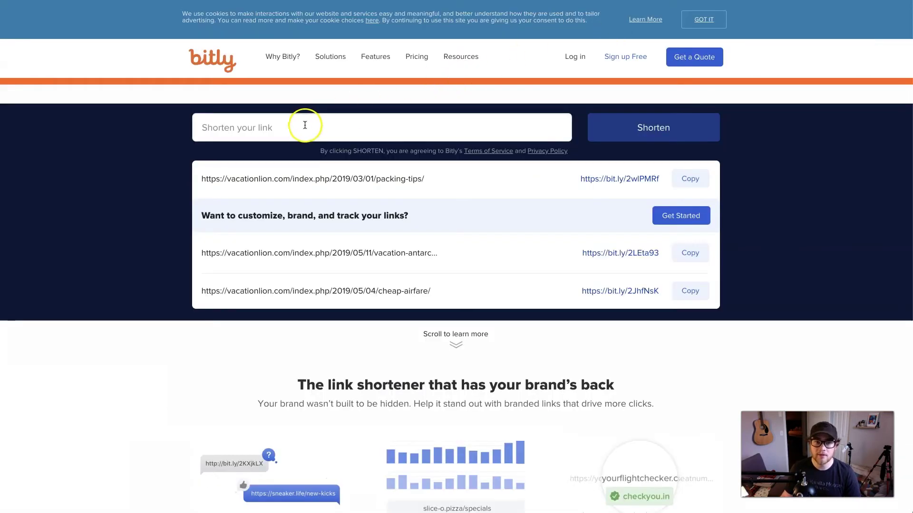
left_click(305, 125)
key("ctrl+v")
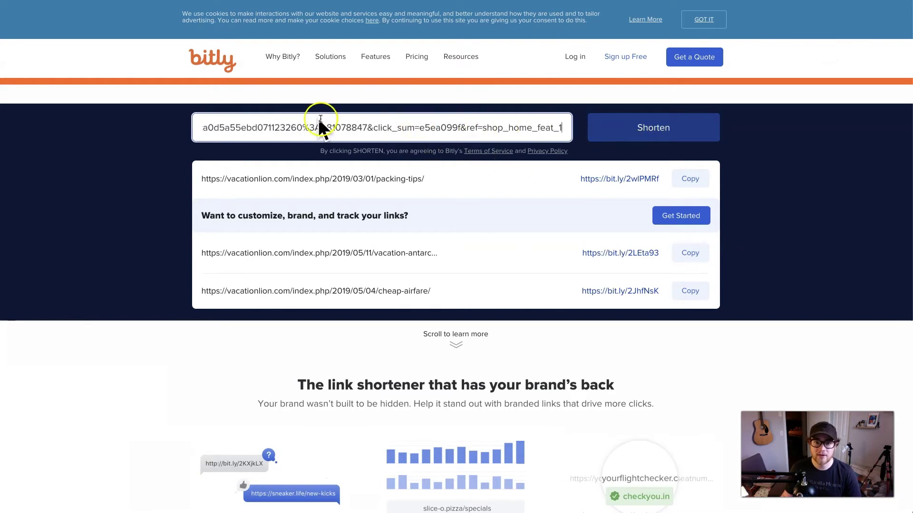
left_click(621, 126)
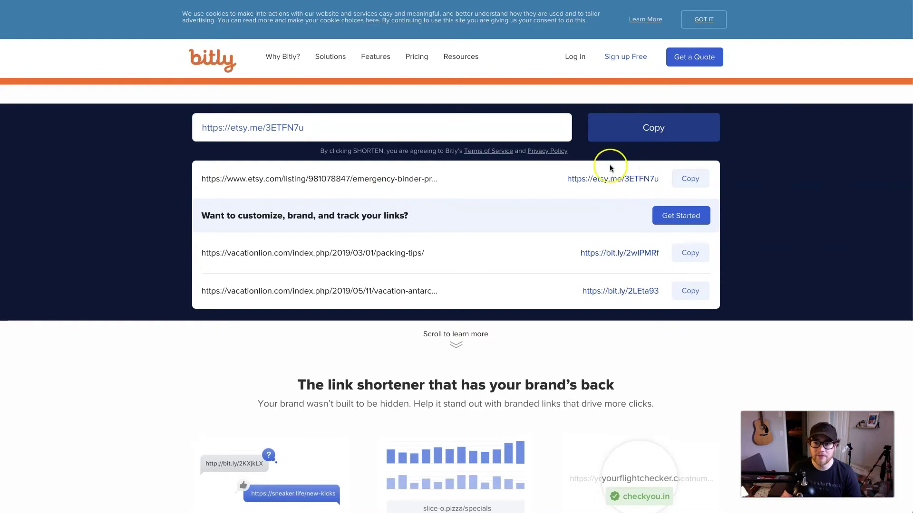
left_click(689, 181)
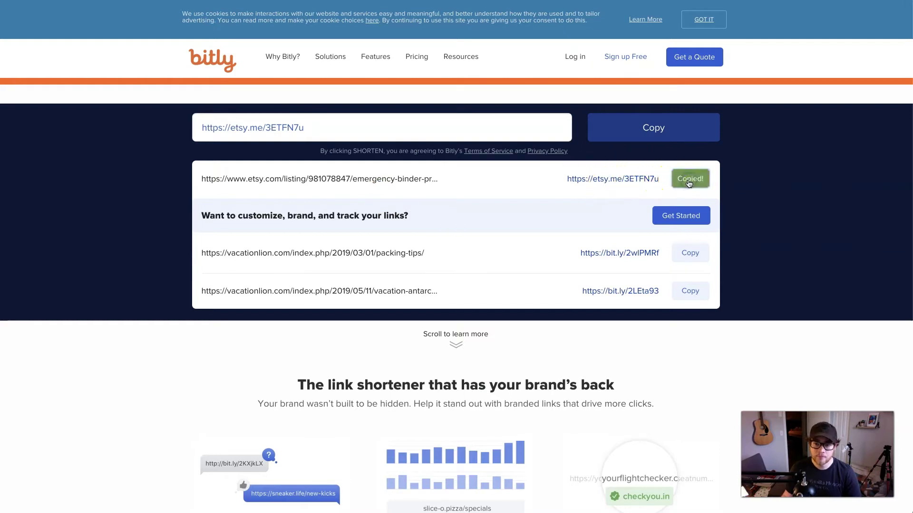
left_click(691, 177)
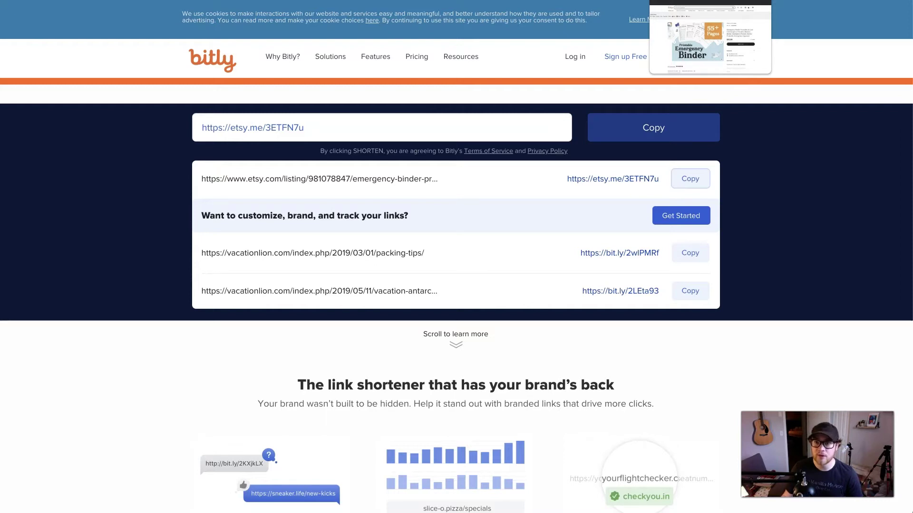
scroll(637, 106, "up", 1)
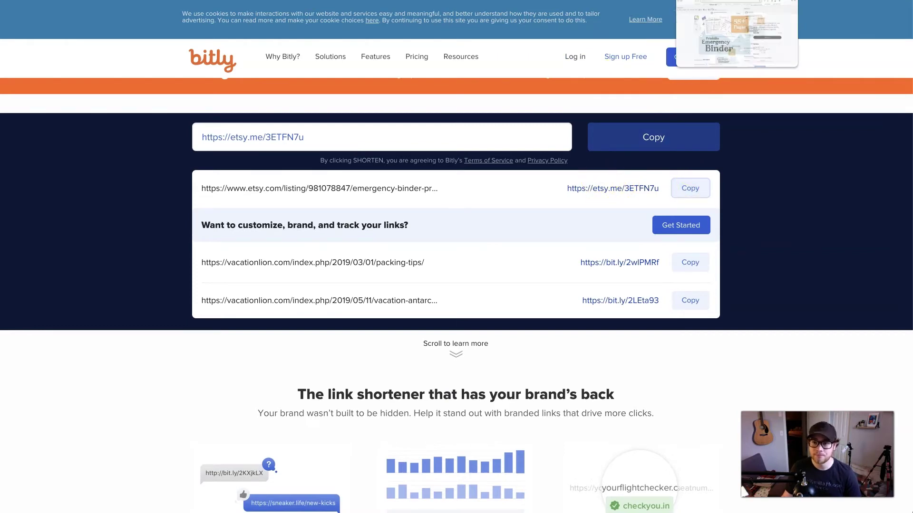
key("super+Tab")
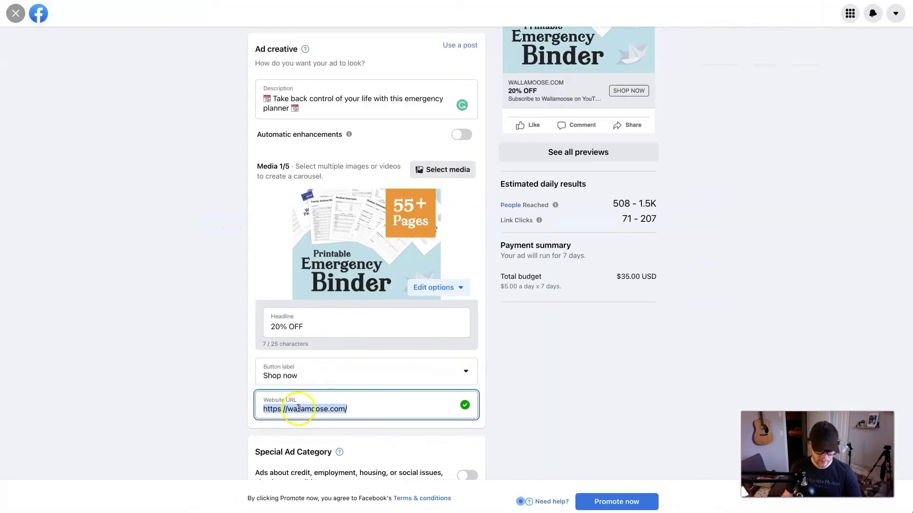
key("super+v")
left_click(238, 410)
scroll(240, 406, "down", 2)
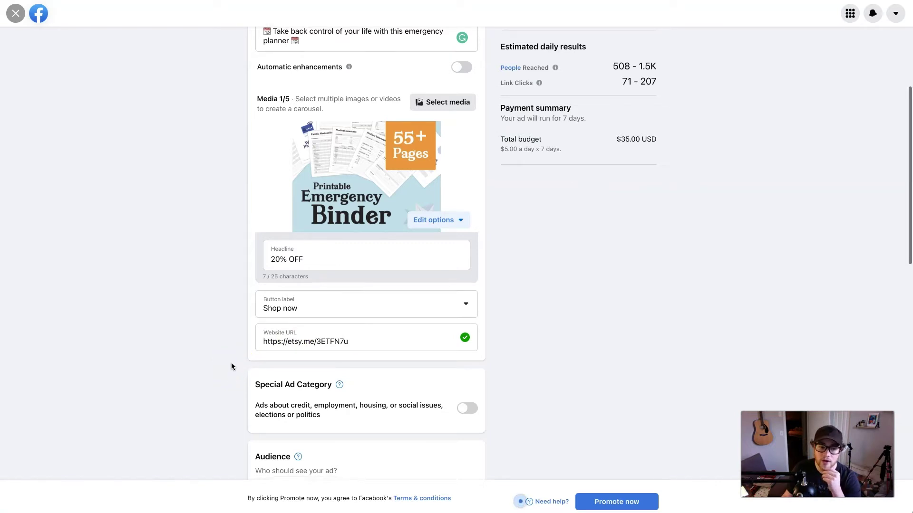
scroll(231, 366, "down", 5)
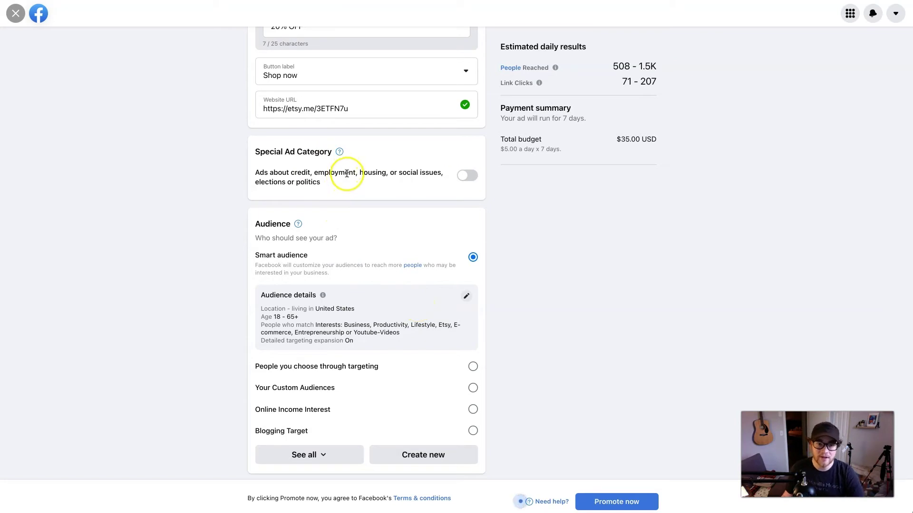
Review the Special Ad Category description and leave the category off.
left_click_drag(254, 172, 319, 196)
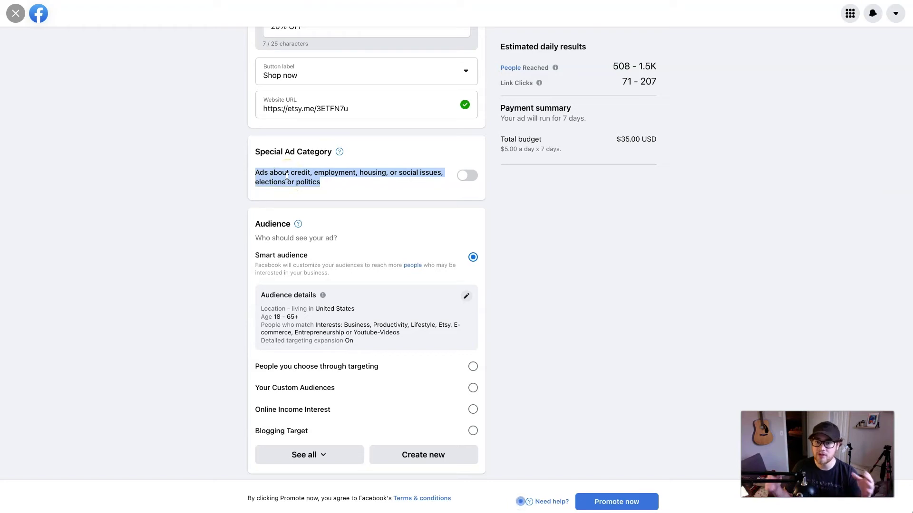
left_click(281, 184)
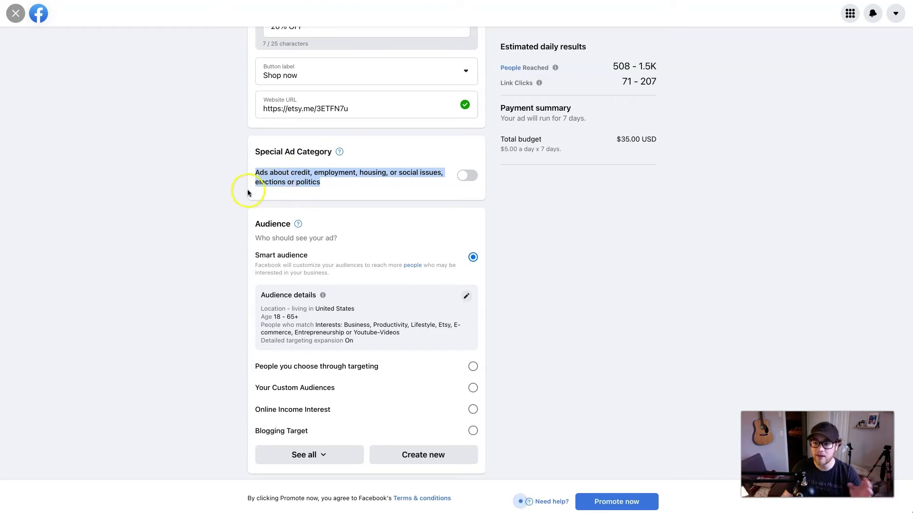
left_click(238, 197)
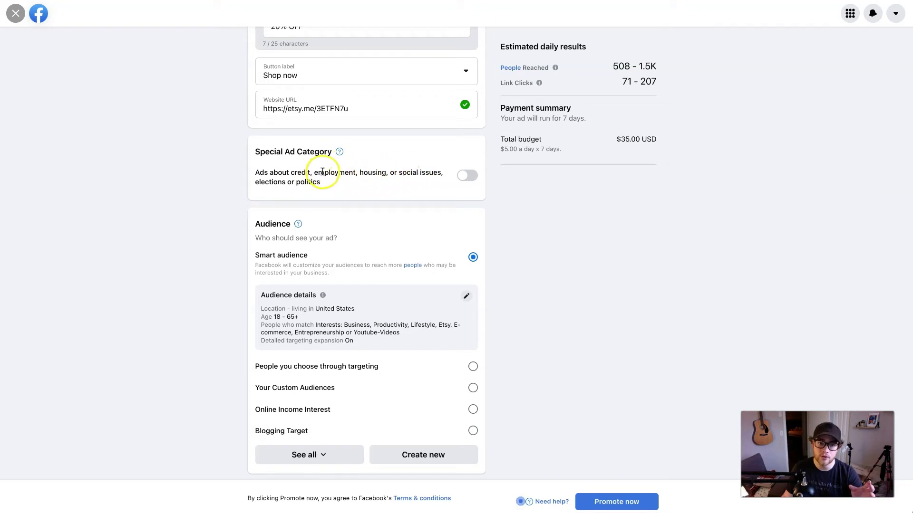
scroll(237, 295, "down", 5)
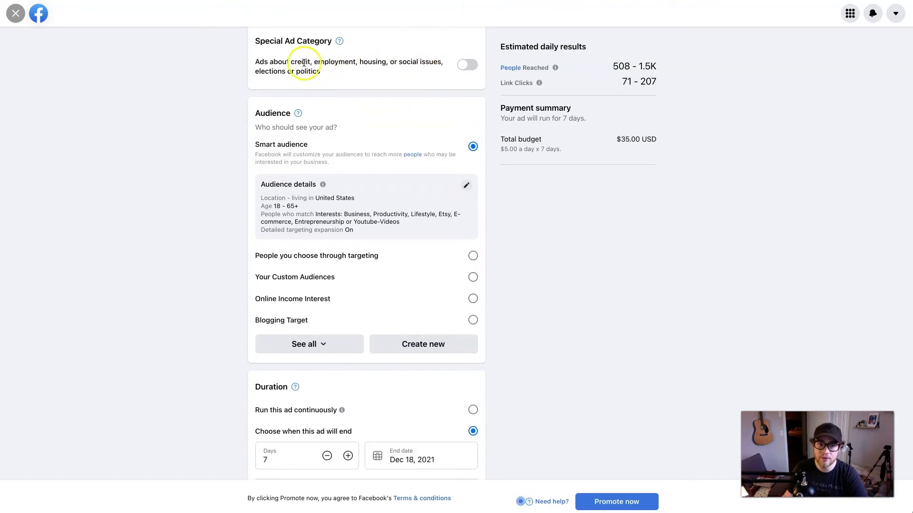
Choose 'People you choose through targeting' as the audience, estimating 505–1.5K reached daily.
left_click_drag(256, 62, 324, 72)
left_click(229, 137)
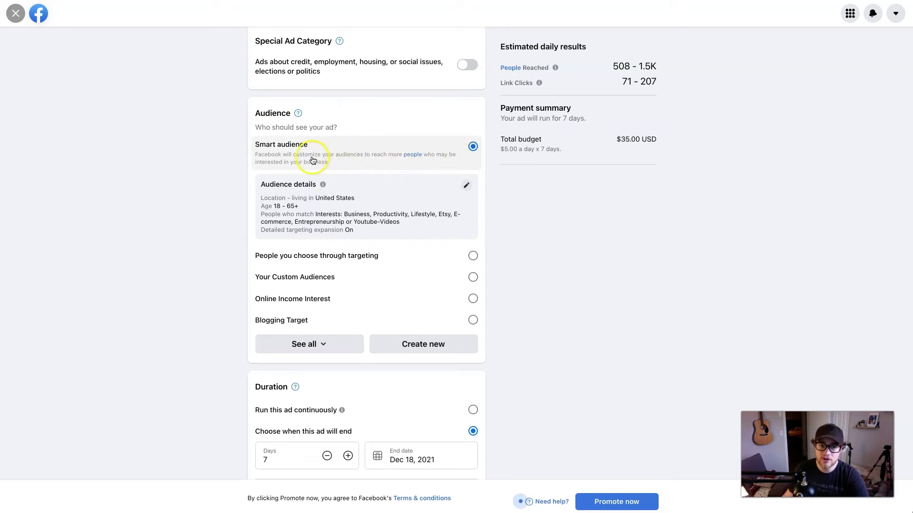
left_click(465, 153)
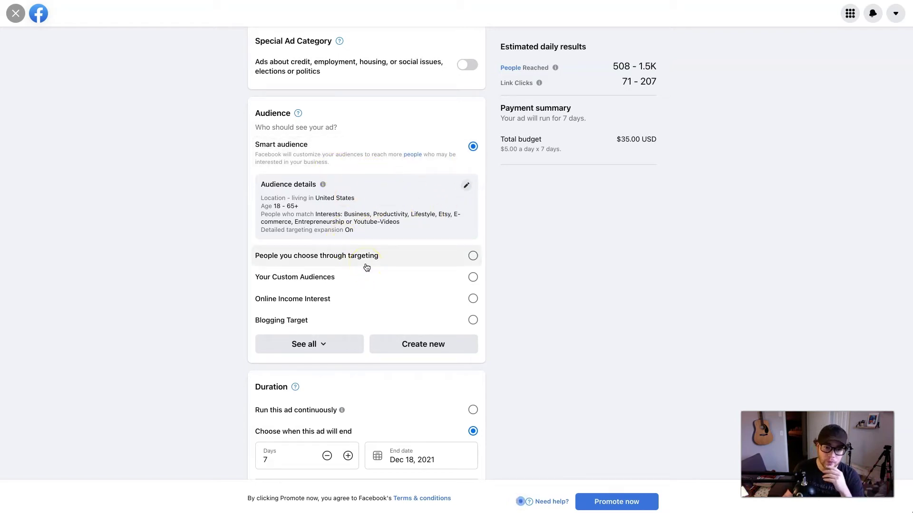
left_click(473, 257)
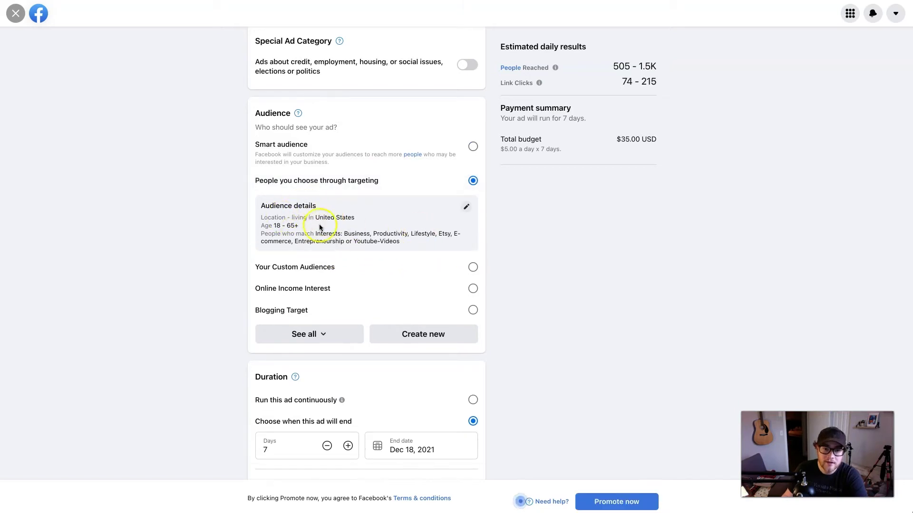
Open Edit audience for the audience details and set the age range to 18–55.
left_click(467, 209)
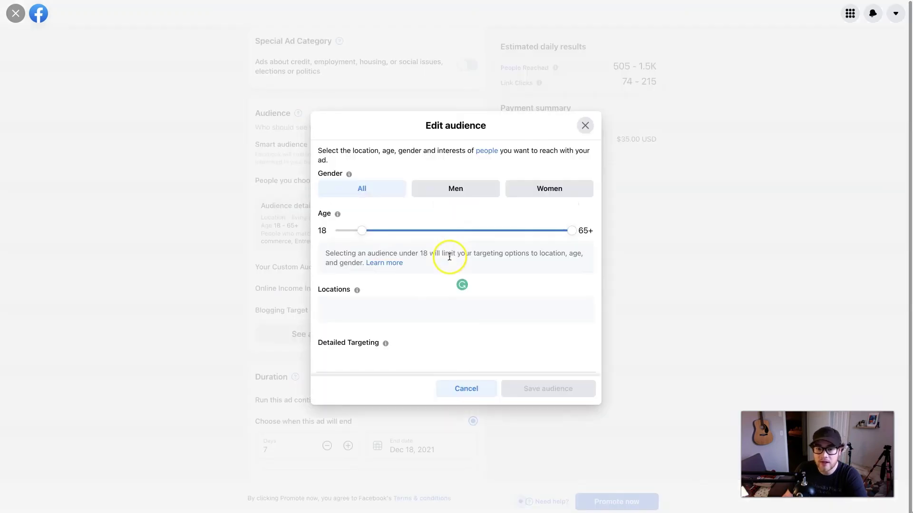
scroll(418, 283, "down", 2)
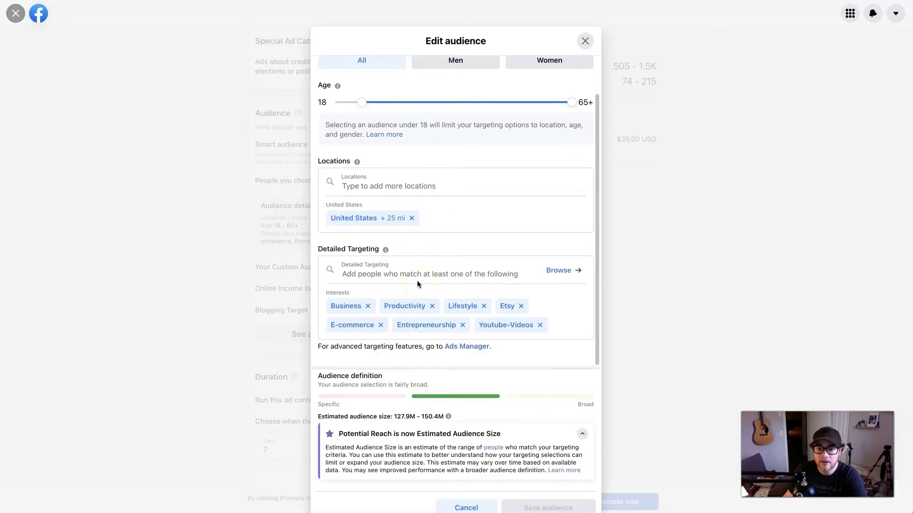
scroll(418, 284, "up", 2)
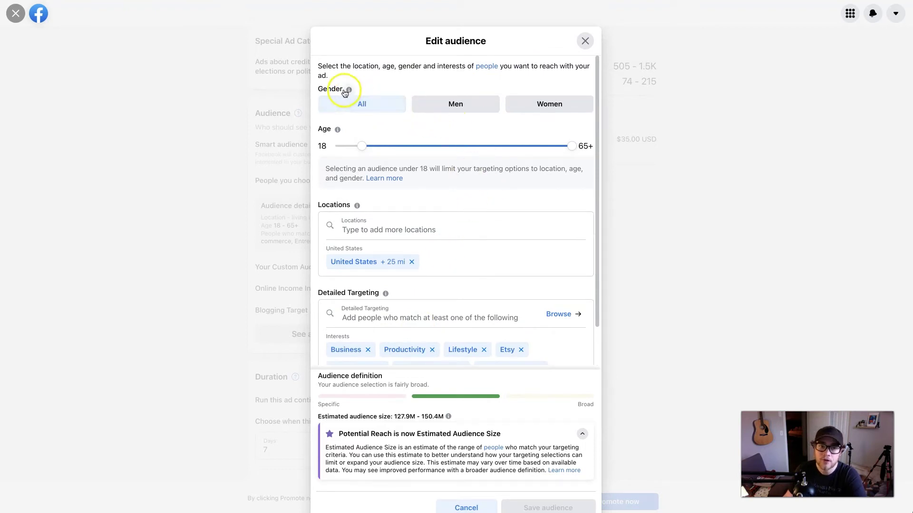
left_click(372, 105)
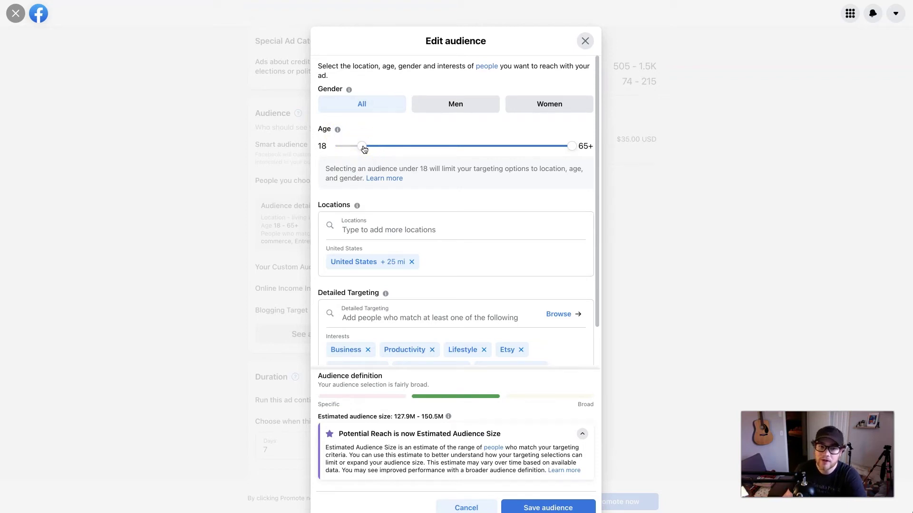
left_click_drag(576, 146, 326, 144)
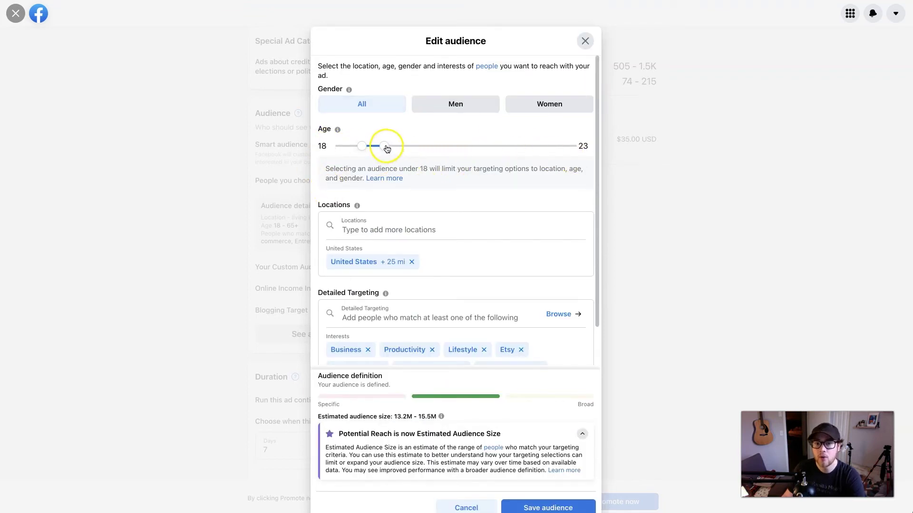
left_click_drag(387, 149, 529, 149)
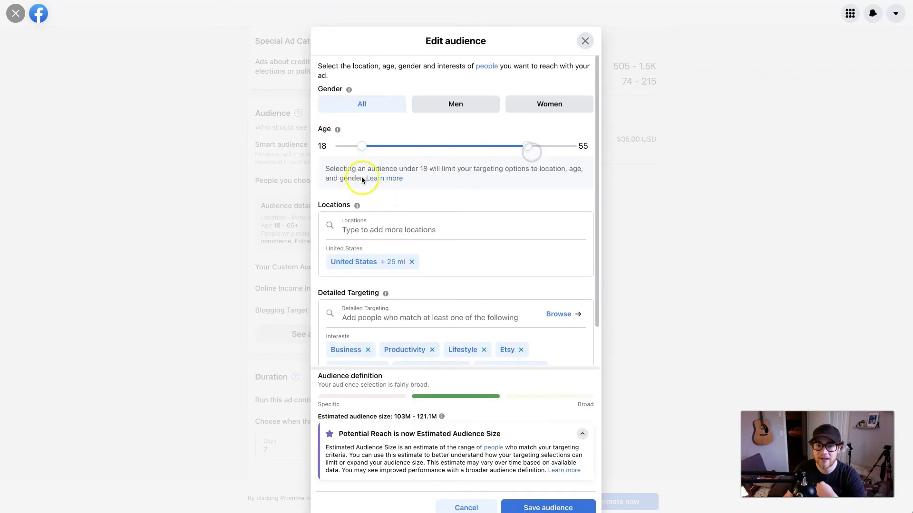
mouse_move(352, 145)
left_mouse_down()
mouse_move(374, 147)
mouse_move(361, 146)
left_mouse_up()
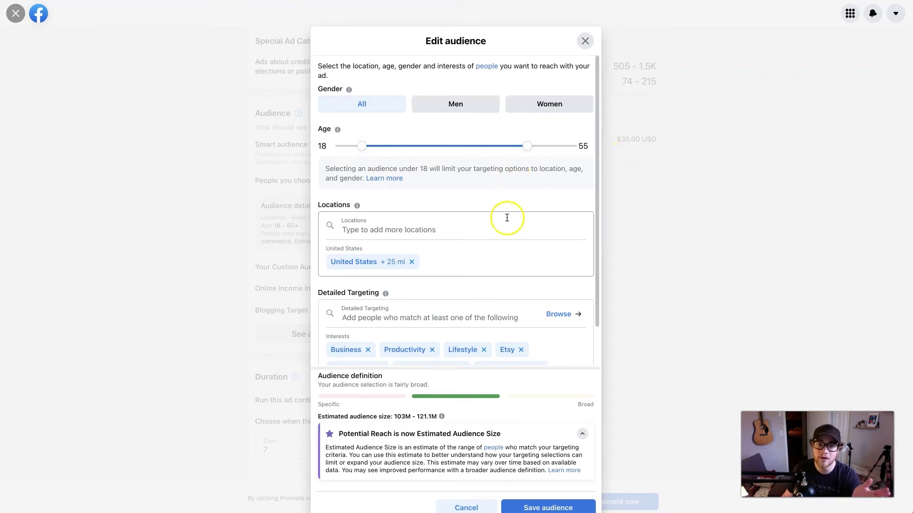
Show the targeted United States +25 mi location on a map.
scroll(395, 236, "down", 2)
scroll(392, 234, "down", 1)
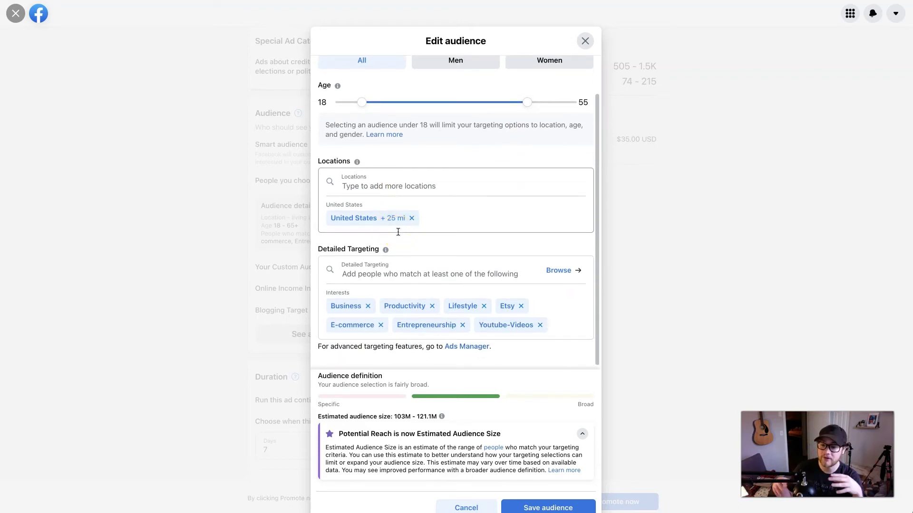
left_click(388, 224)
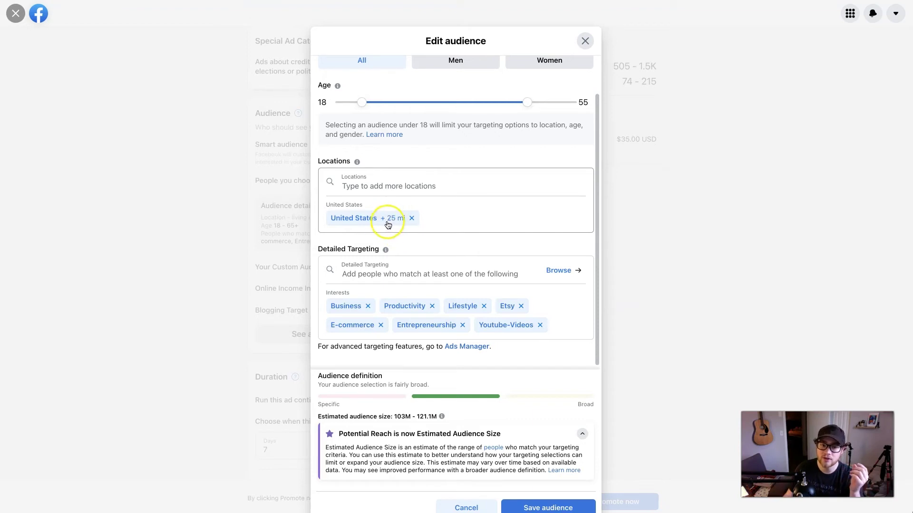
left_click(451, 219)
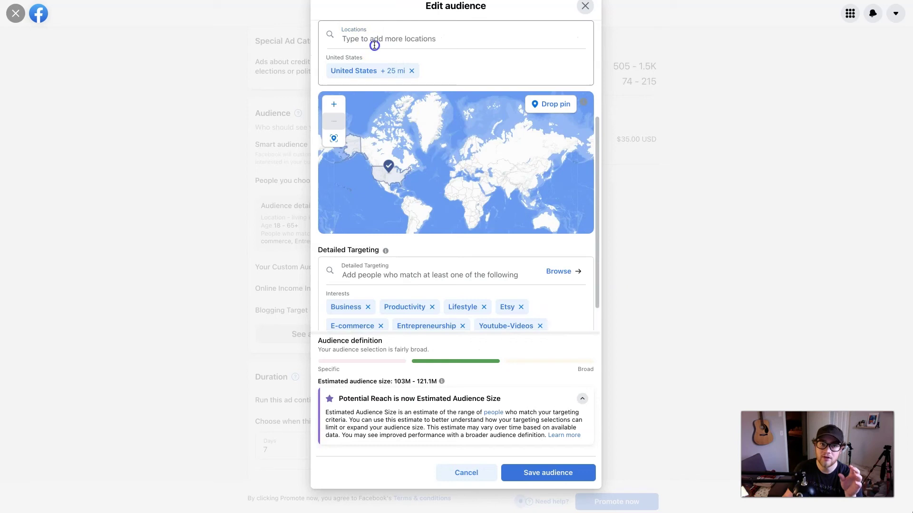
Remove the Business, Productivity, Etsy, Lifestyle, E-commerce, Entrepreneurship and Youtube-Videos interests.
left_click(374, 45)
scroll(477, 76, "up", 1)
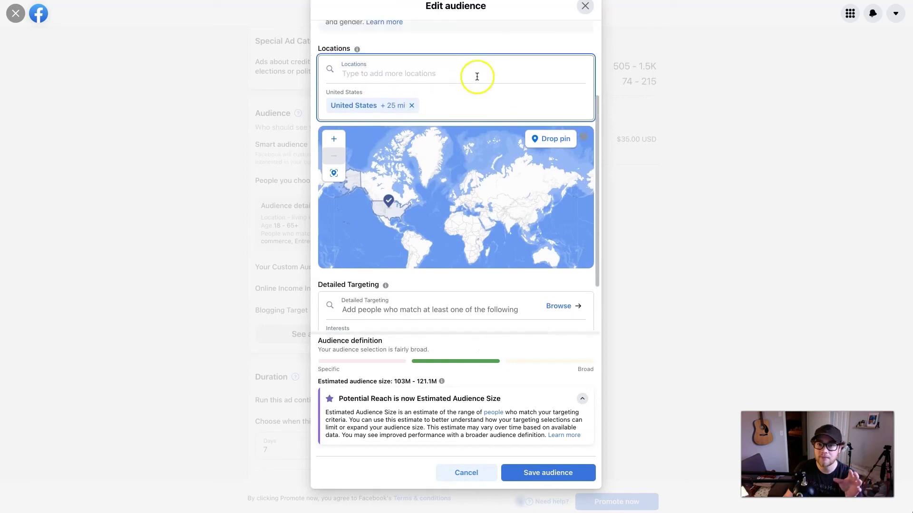
scroll(457, 200, "up", 3)
scroll(465, 322, "down", 3)
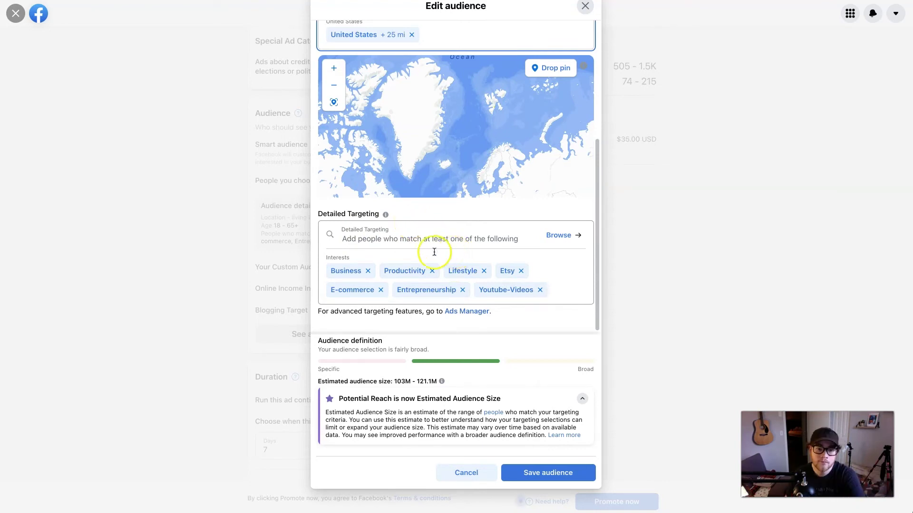
left_click(367, 270)
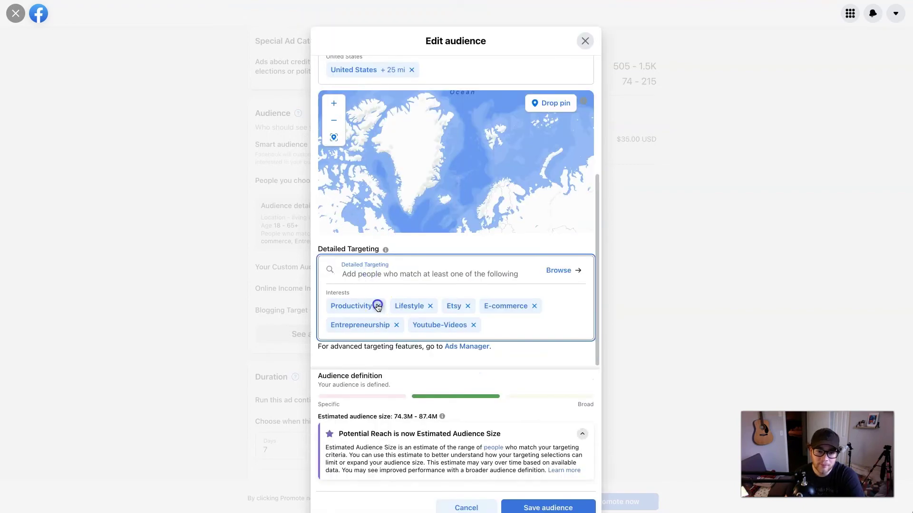
left_click(378, 306)
left_click(408, 306)
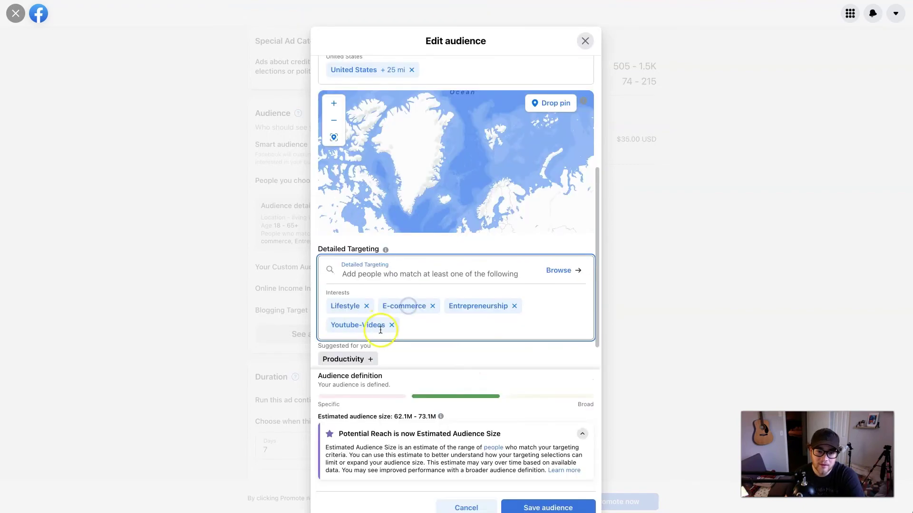
left_click(367, 306)
left_click(379, 306)
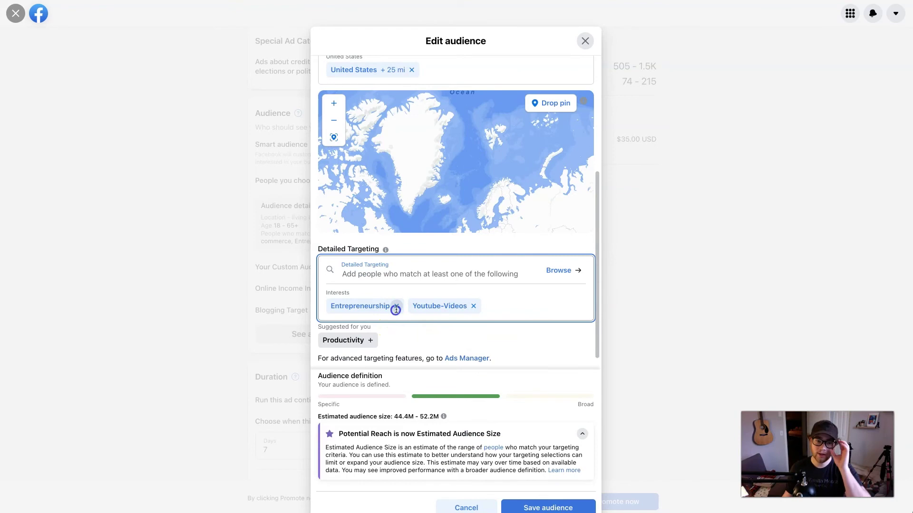
left_click(396, 306)
left_click(393, 306)
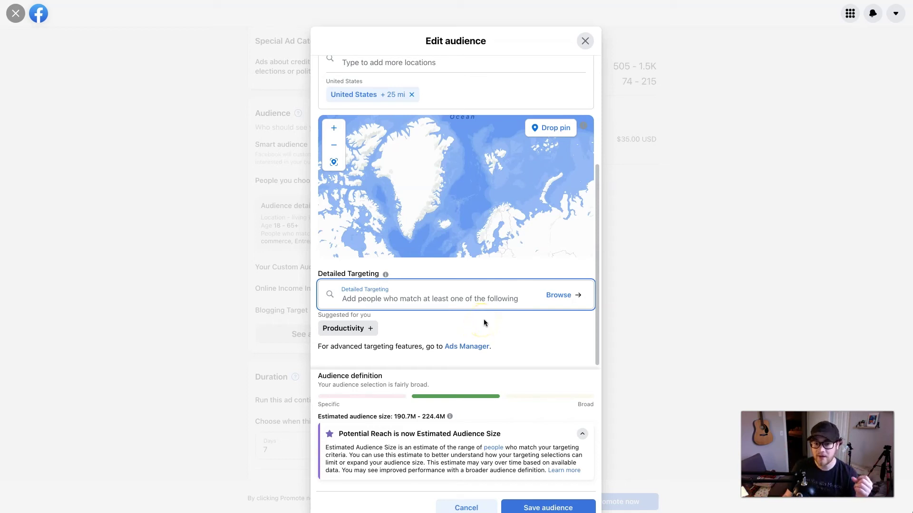
Search 'parents' and 'parent' to add Parents with adult children (18-26 years) and Parents with toddlers (01-02 years).
left_click(445, 297)
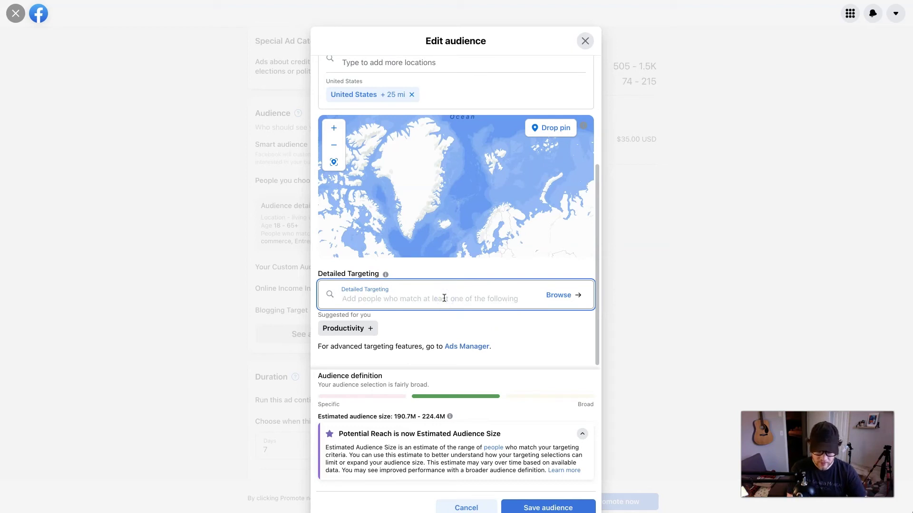
type("parents")
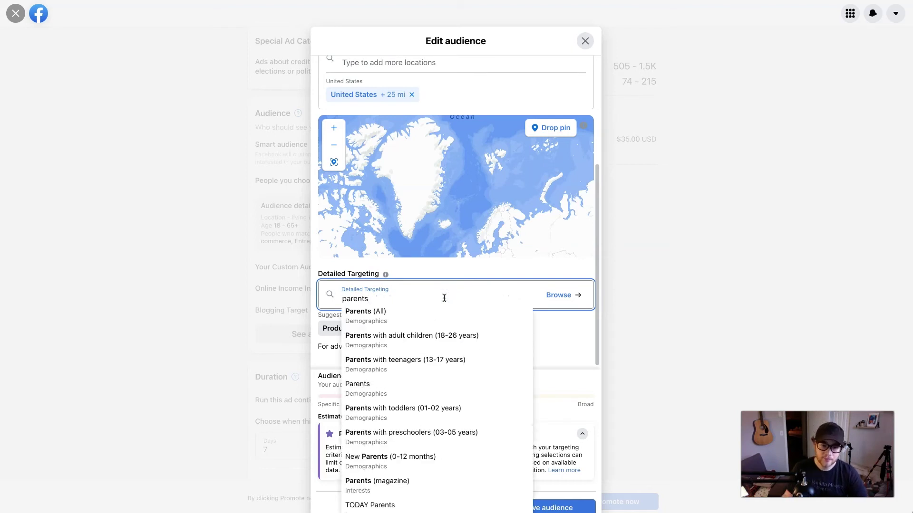
left_click(438, 341)
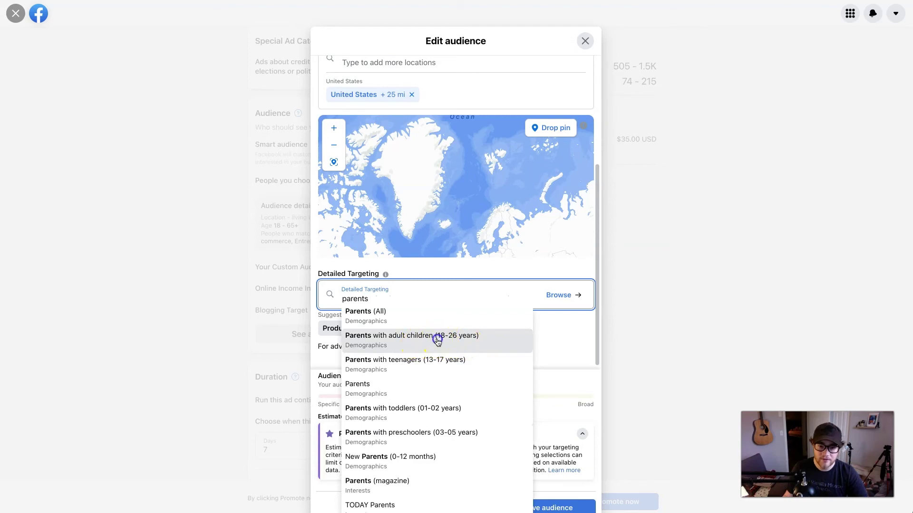
left_click(412, 300)
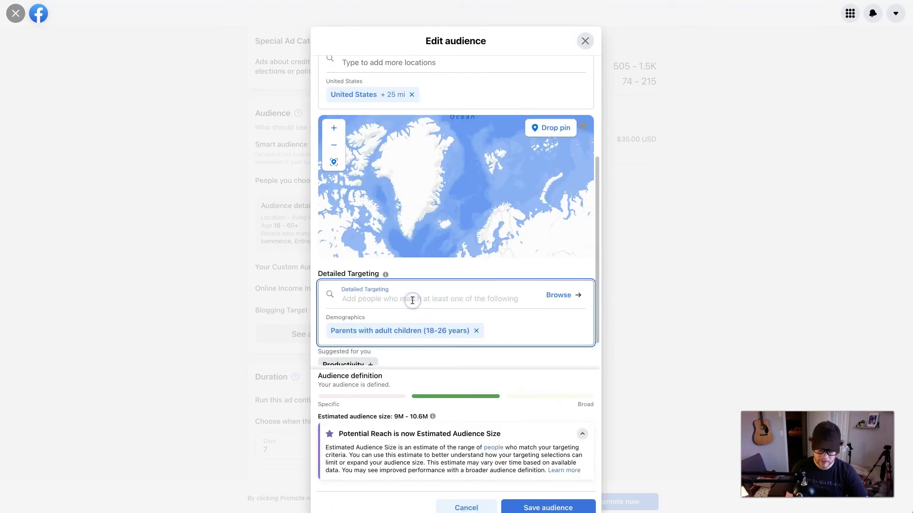
type("parent")
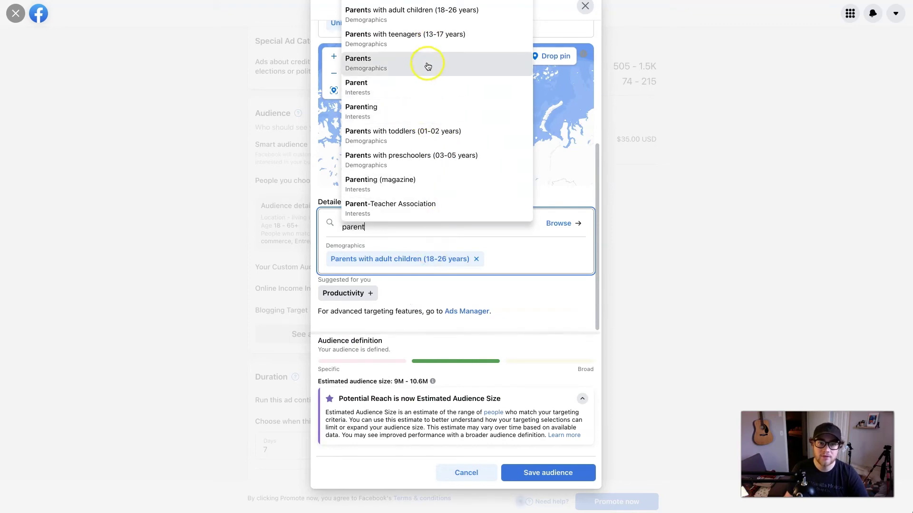
left_click(444, 132)
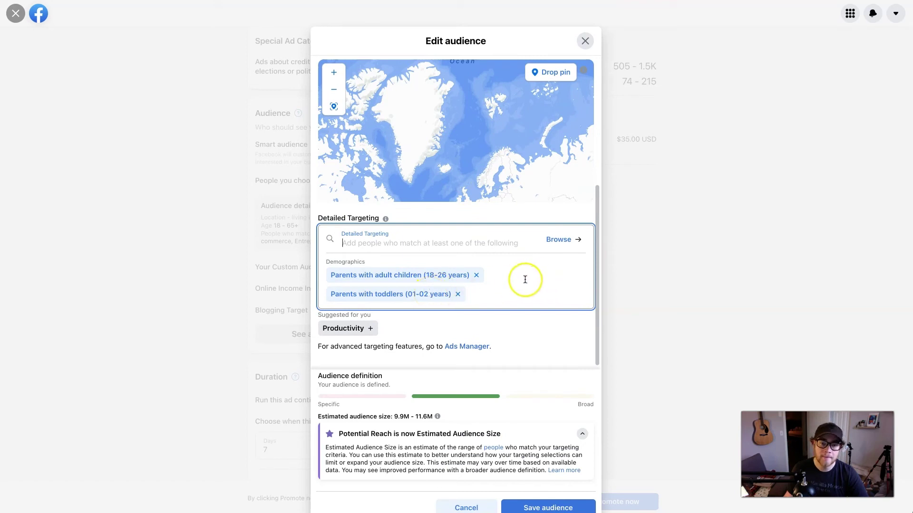
left_click(559, 240)
Under Work job titles, search 'teacher' and add High School Teacher.
scroll(413, 323, "down", 1)
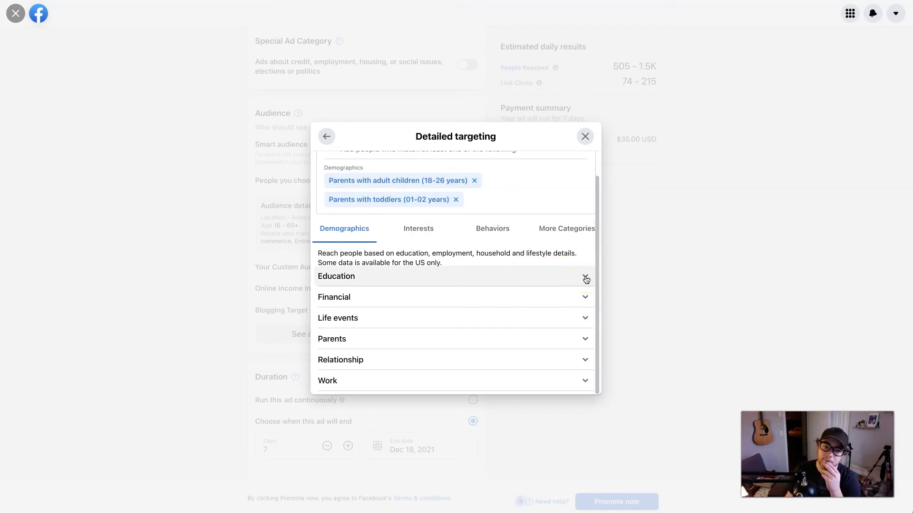
left_click(579, 380)
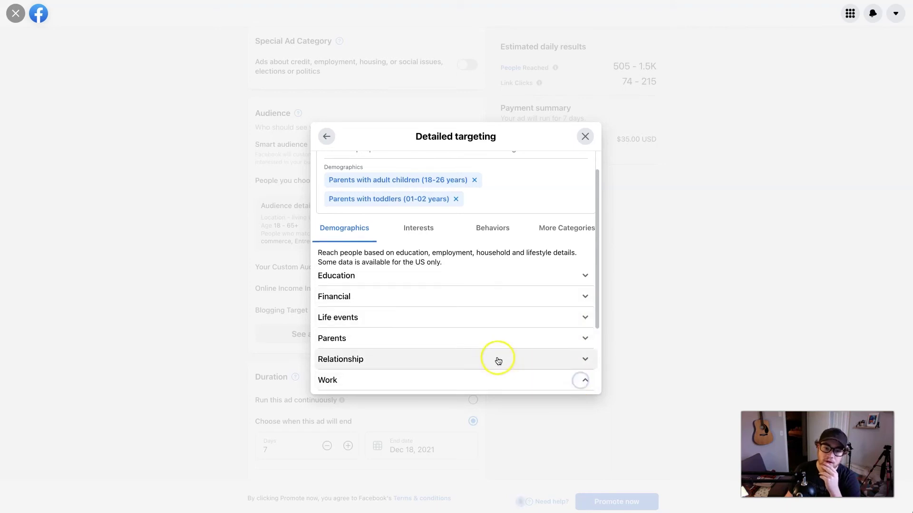
scroll(476, 340, "down", 2)
left_click(372, 335)
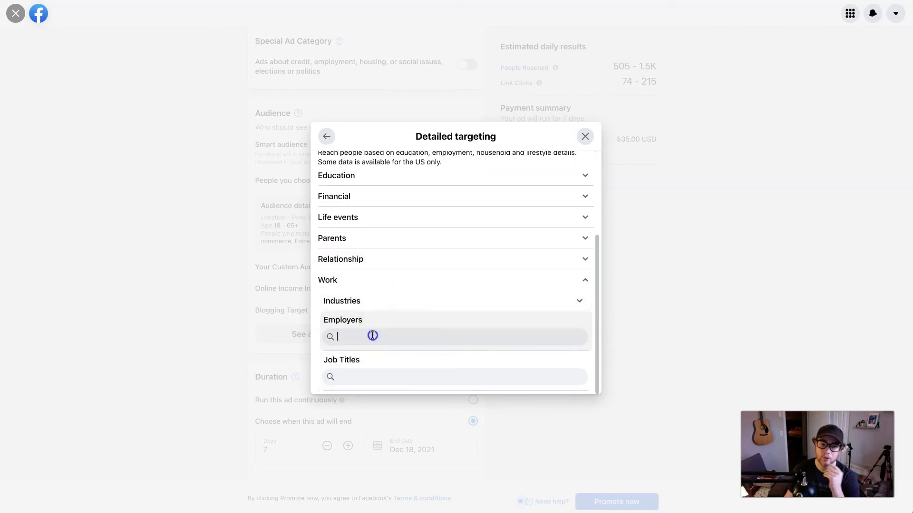
left_click(372, 374)
type("teach")
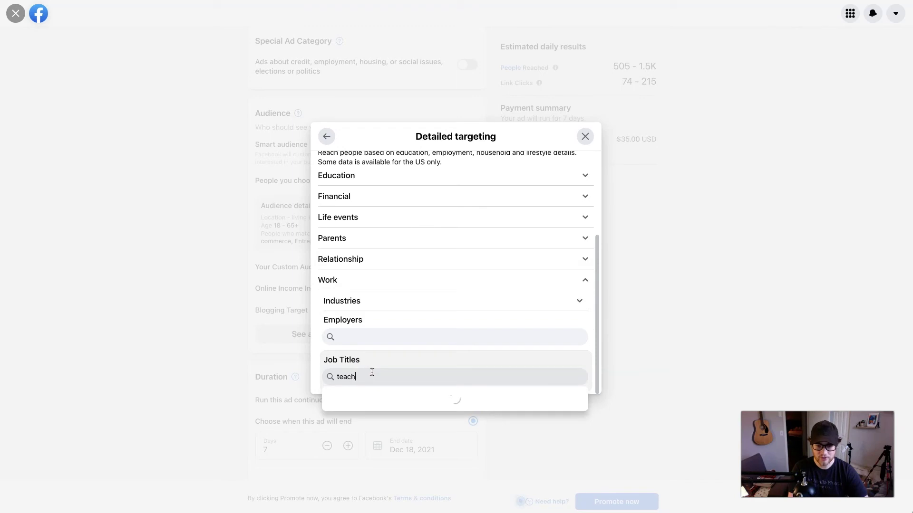
type("er")
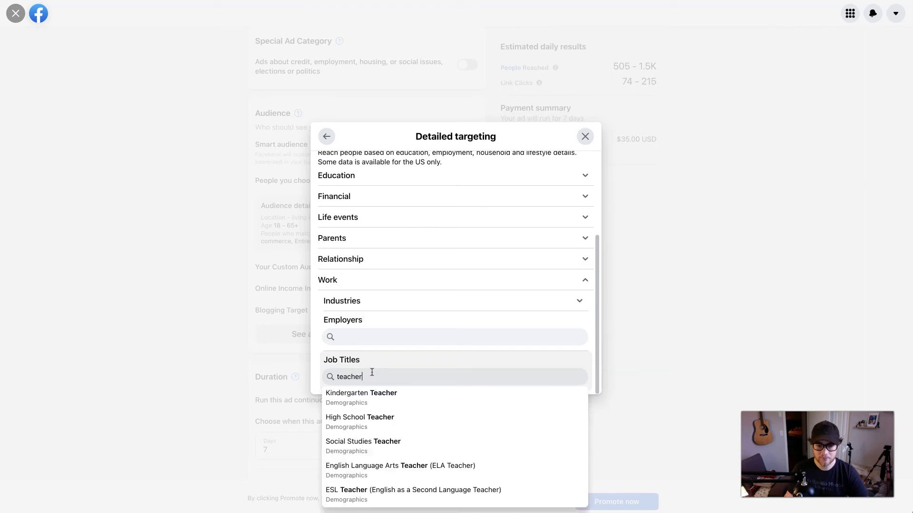
left_click(378, 420)
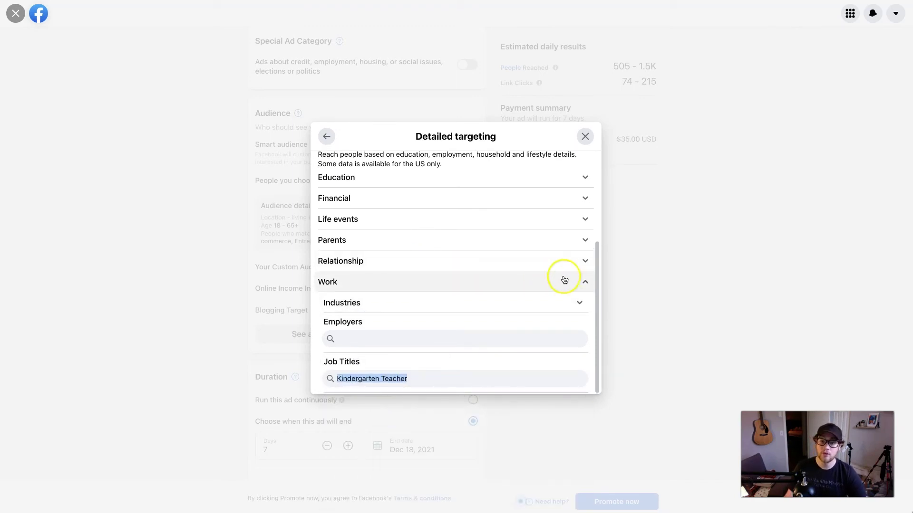
Target Married and Widowed people under Relationship status.
left_click(585, 261)
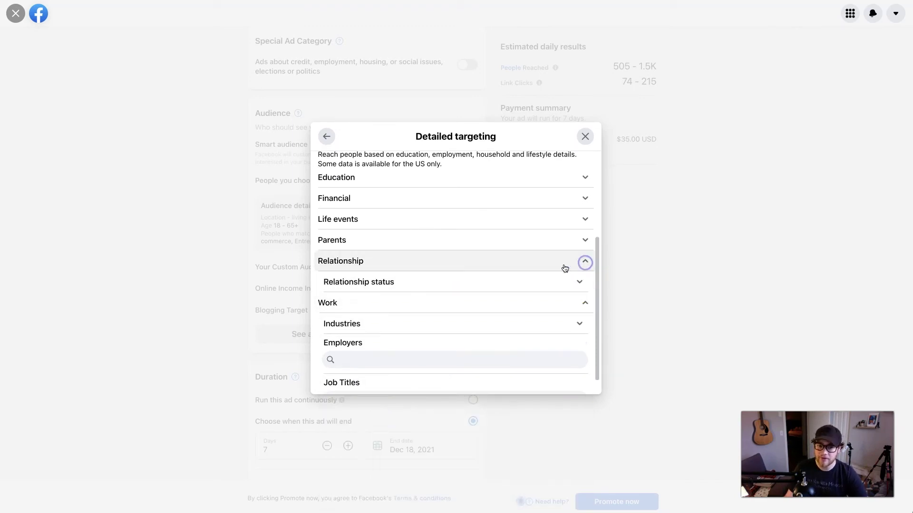
left_click(582, 283)
scroll(463, 318, "down", 2)
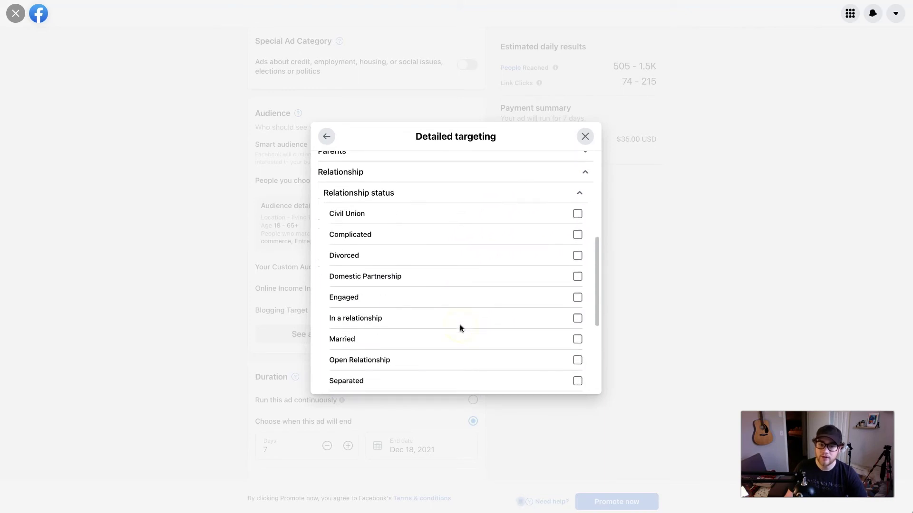
scroll(460, 328, "down", 2)
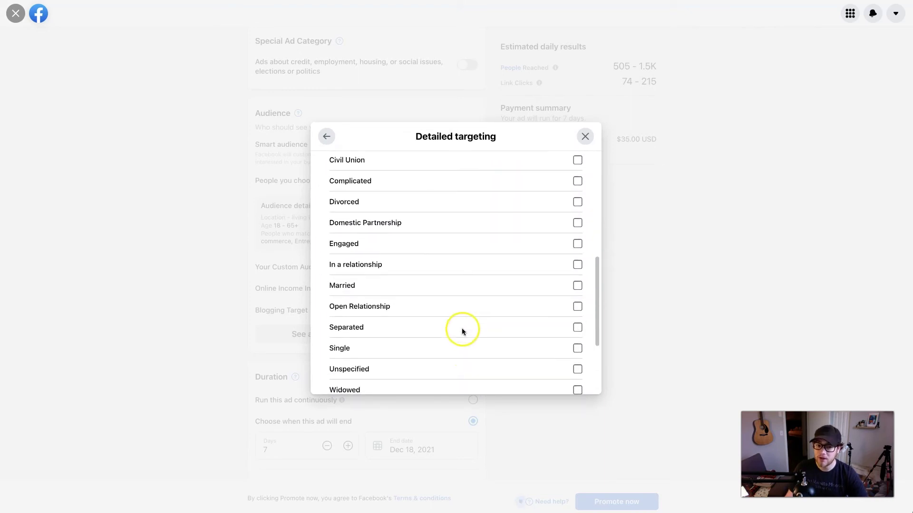
left_click(577, 285)
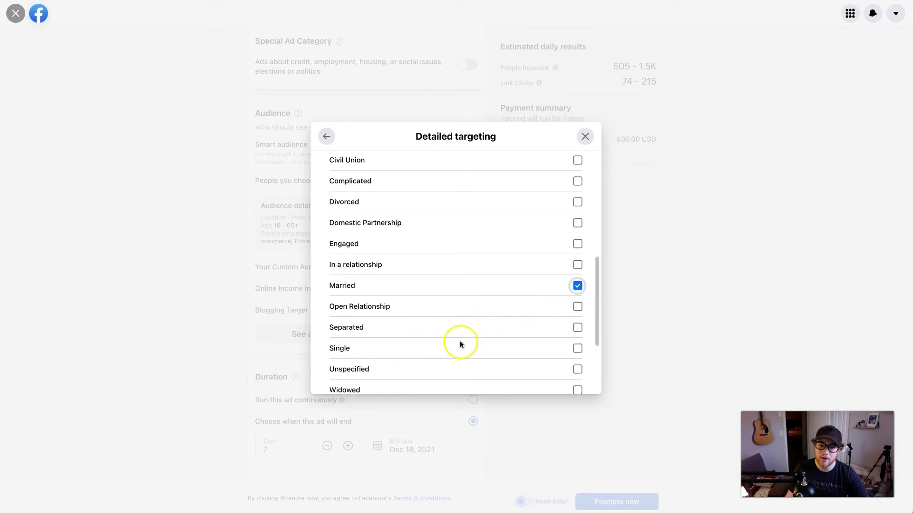
scroll(454, 346, "down", 1)
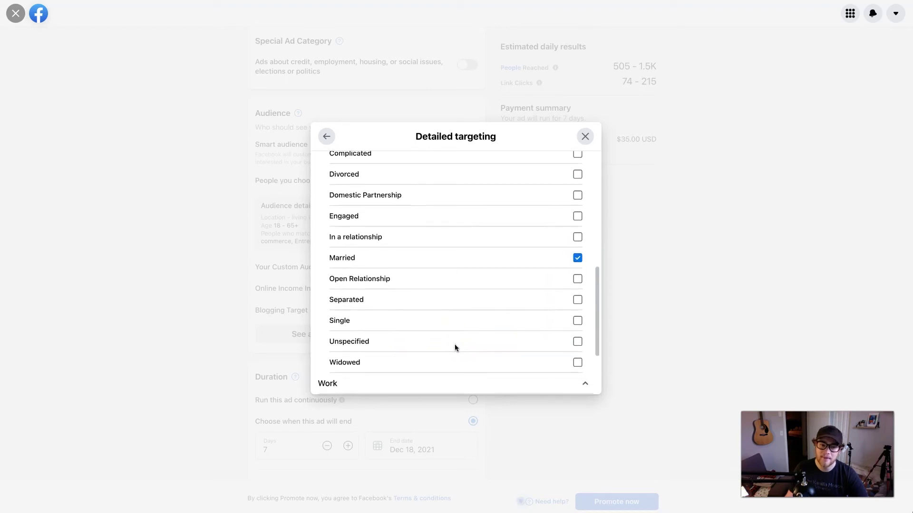
scroll(455, 346, "up", 2)
scroll(480, 351, "down", 4)
left_click(578, 326)
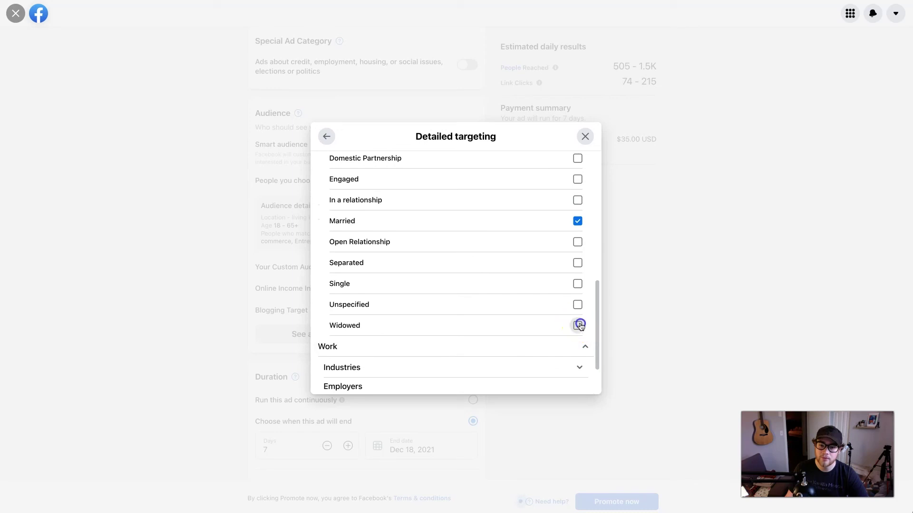
Browse the Interests, Behaviors and More Categories lists, then return to the audience editor.
scroll(455, 326, "up", 6)
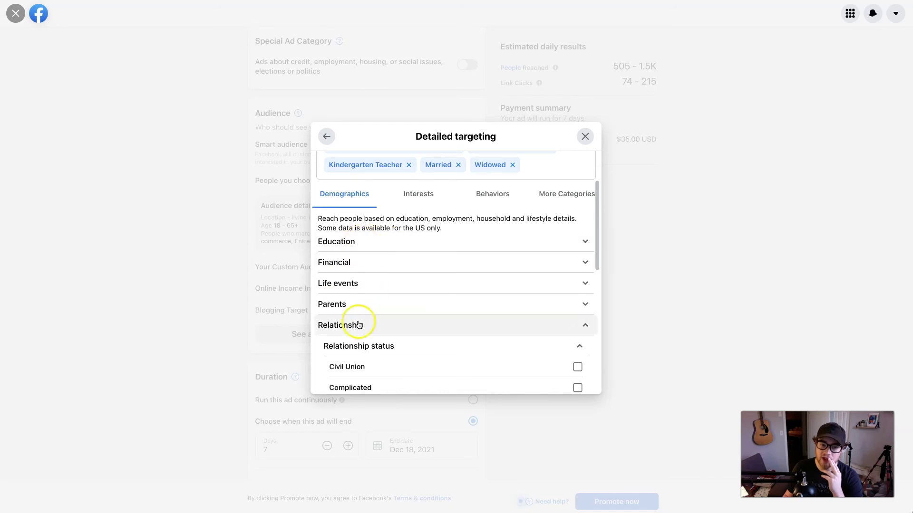
scroll(476, 292, "up", 2)
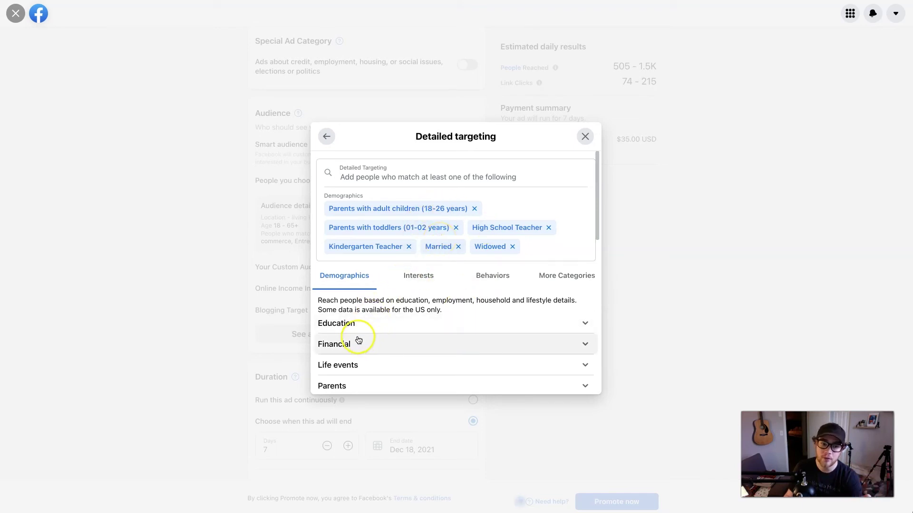
scroll(359, 333, "down", 3)
scroll(380, 286, "up", 3)
left_click(420, 277)
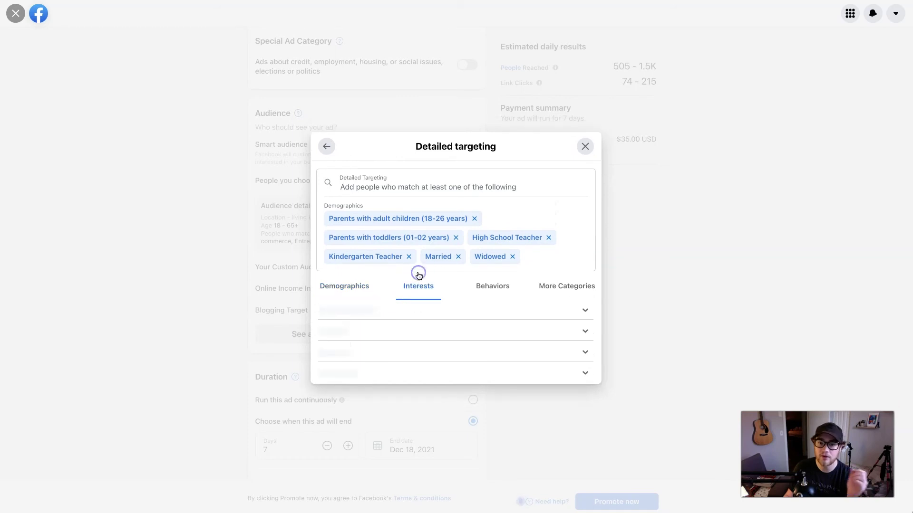
scroll(436, 326, "down", 3)
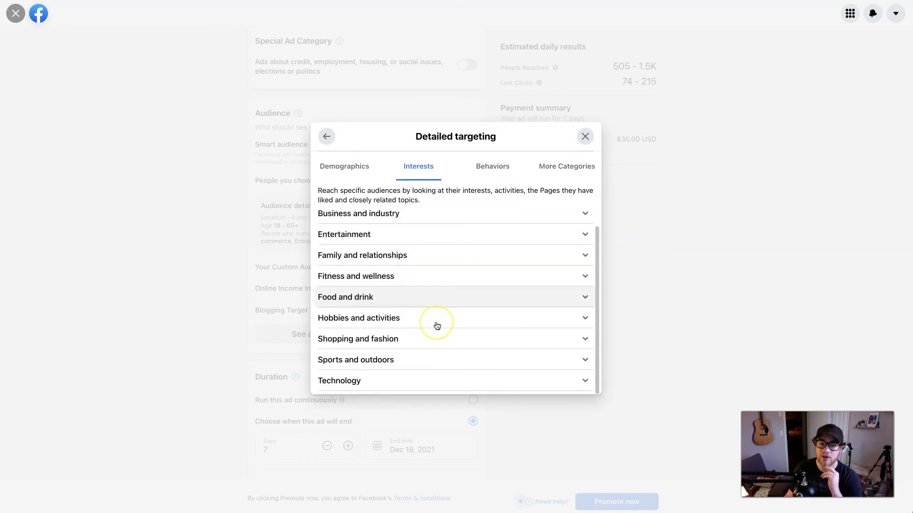
scroll(437, 326, "up", 3)
left_click(491, 275)
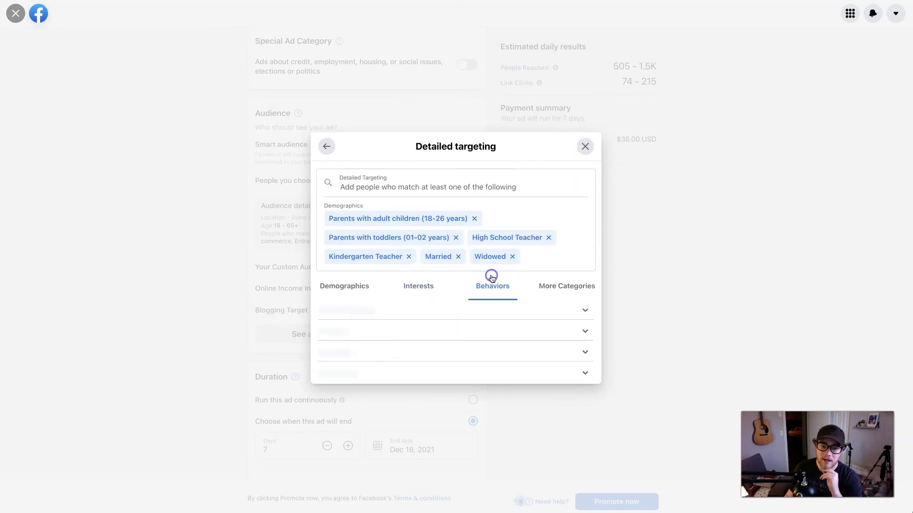
scroll(457, 317, "down", 2)
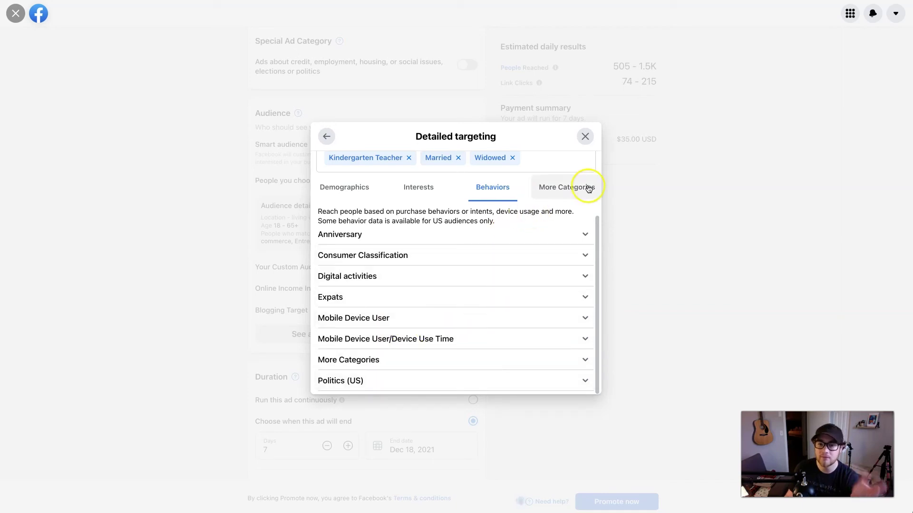
left_click(572, 187)
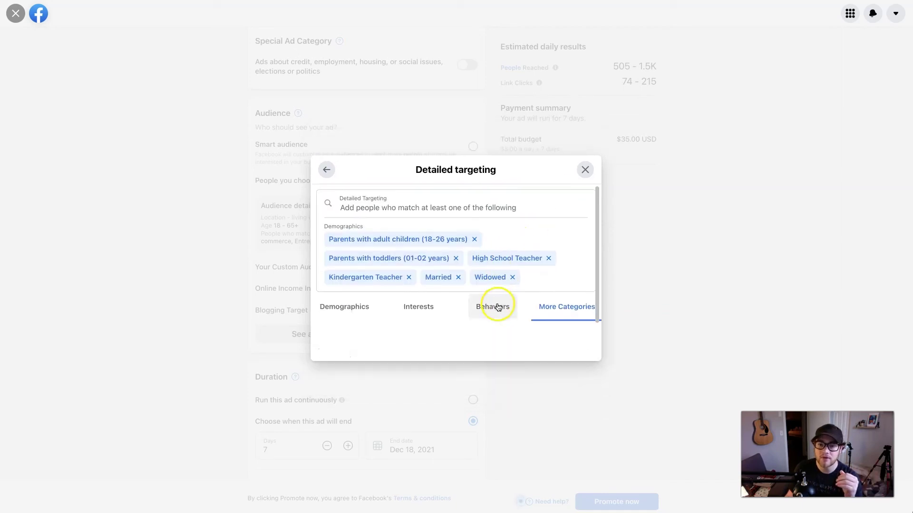
left_click(326, 167)
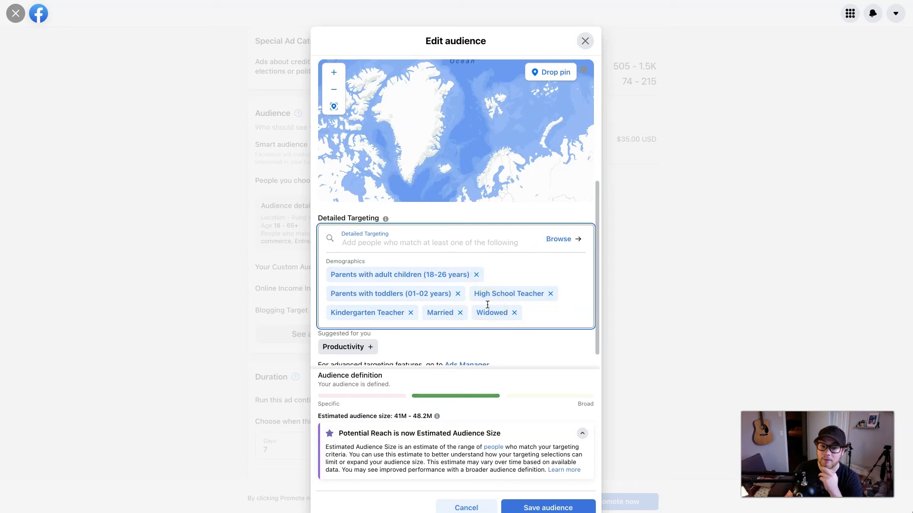
Check the 41M–48.2M audience size estimate and save the edited audience.
scroll(488, 305, "down", 1)
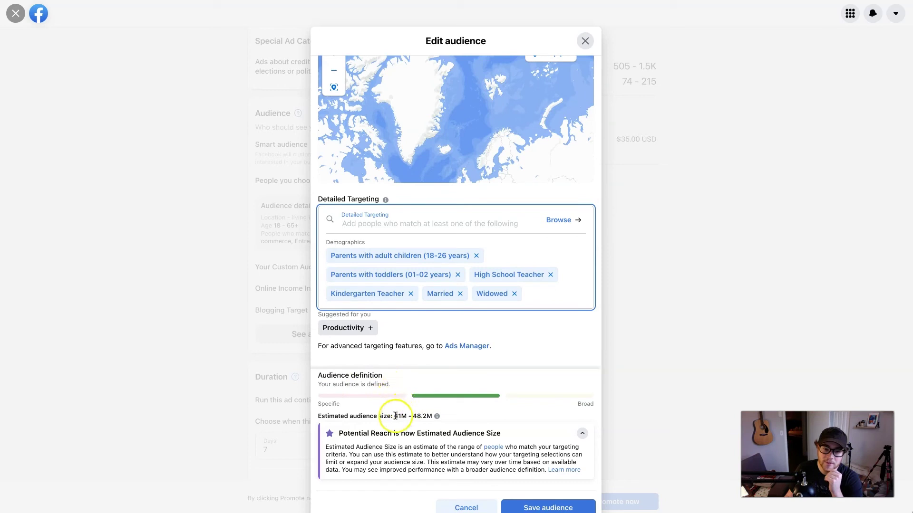
left_click_drag(395, 415, 431, 418)
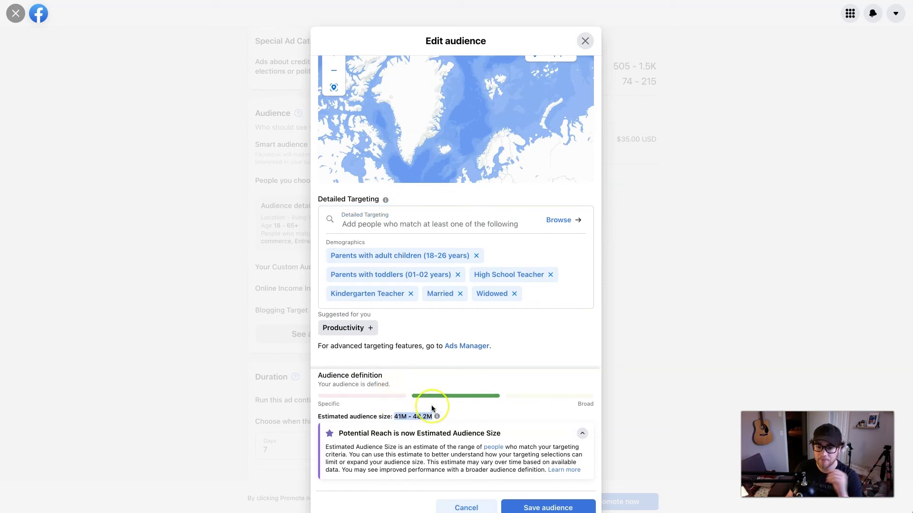
left_click(531, 294)
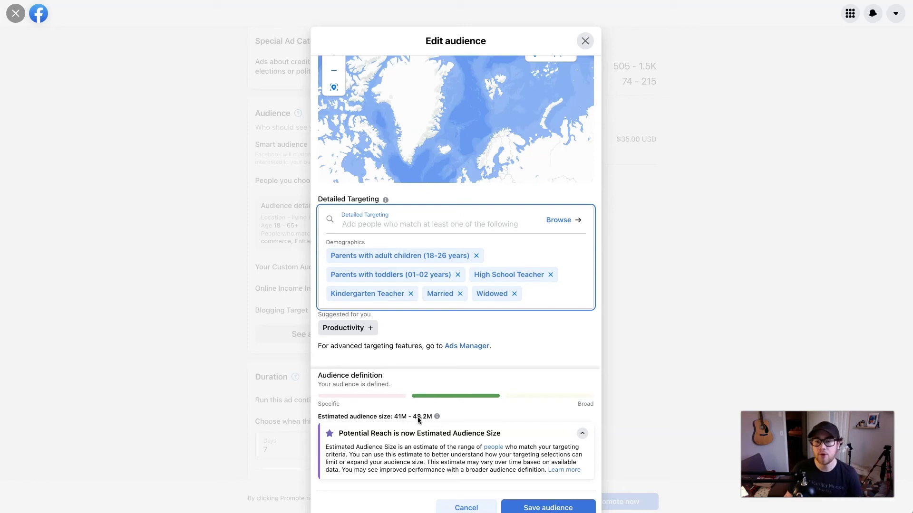
left_click(420, 419)
left_click(489, 407)
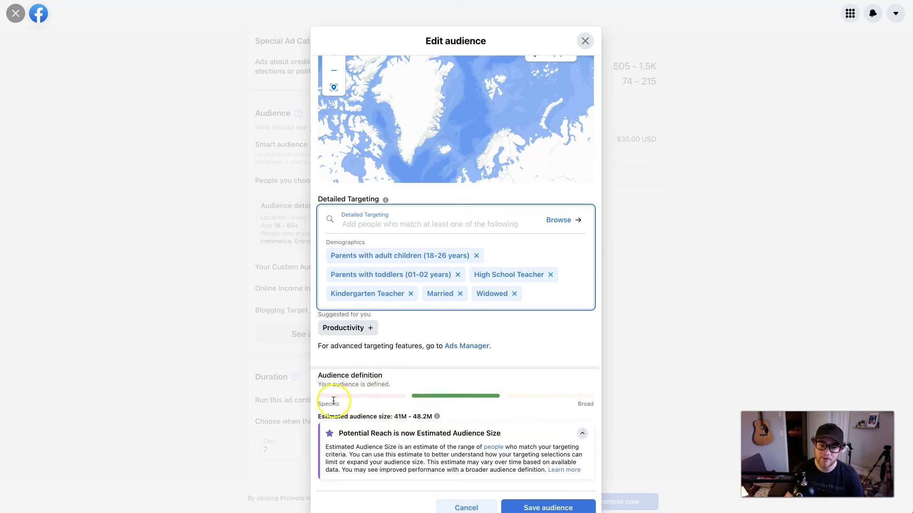
scroll(448, 393, "down", 1)
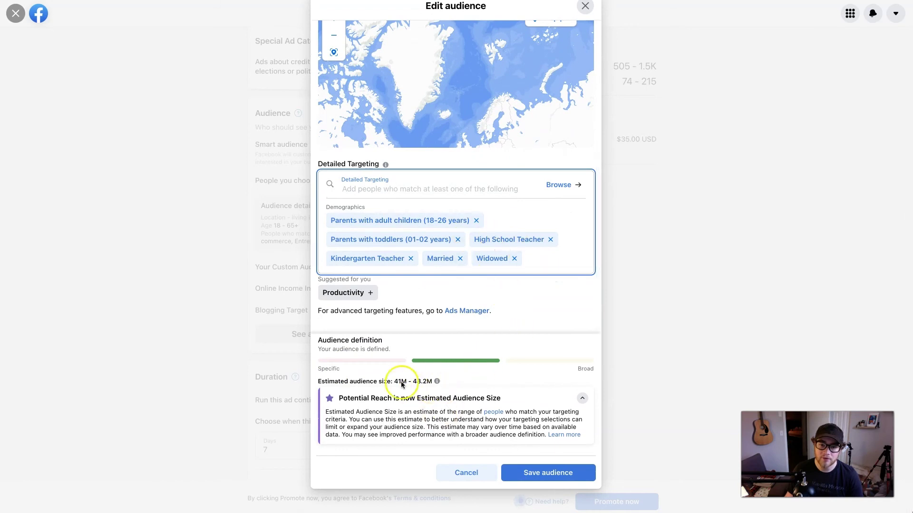
left_click(529, 473)
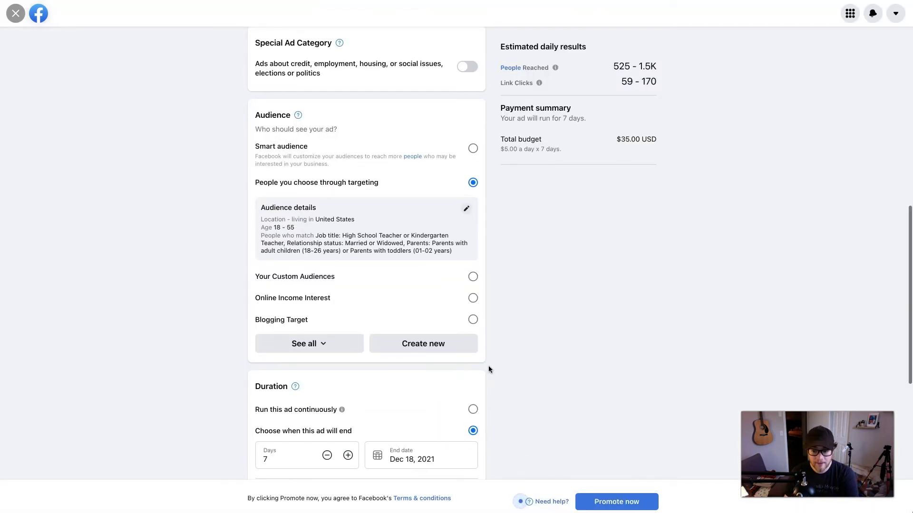
Cut the run to 5 days, ending Dec 16, 2021, for a $25.00 total budget.
scroll(489, 368, "down", 1)
scroll(489, 367, "down", 5)
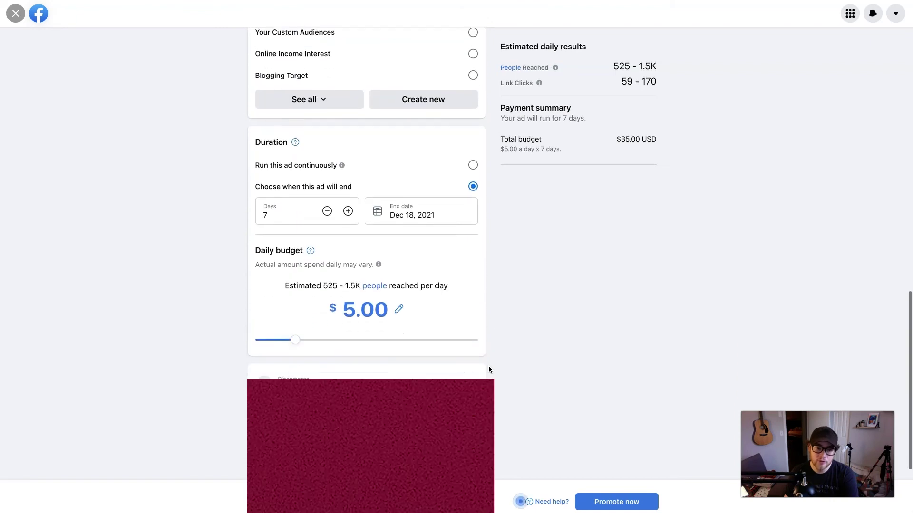
left_click(400, 332)
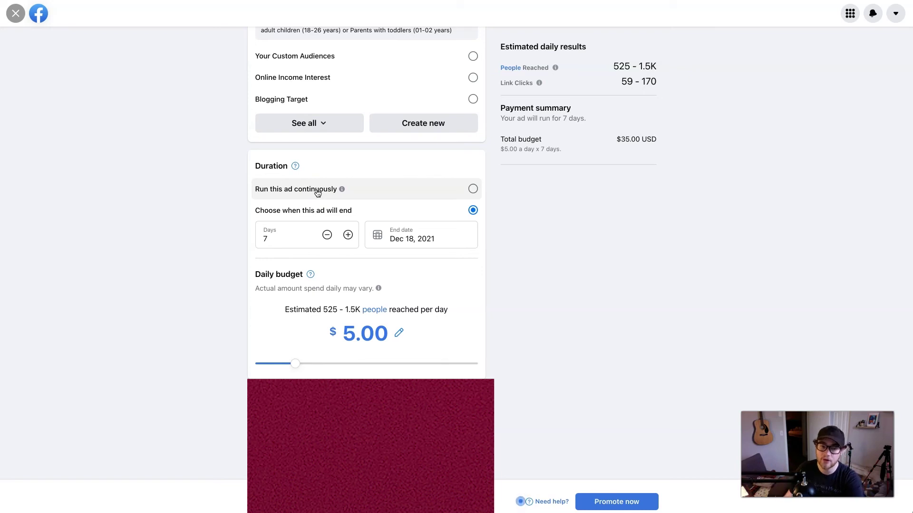
left_click(357, 219)
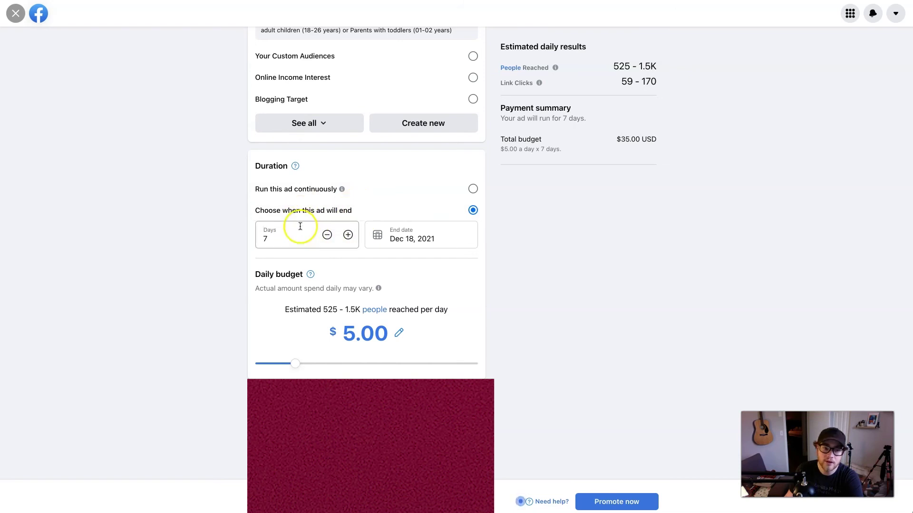
left_click(327, 235)
left_click(327, 235)
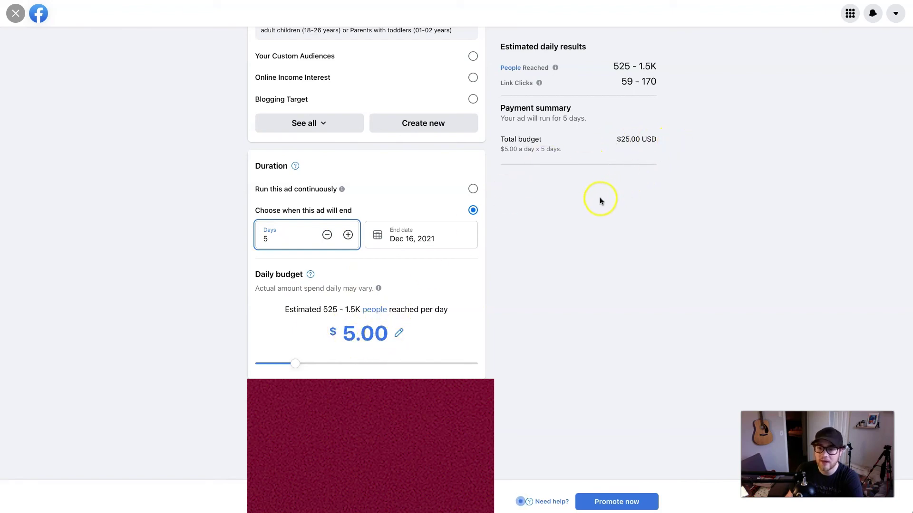
Change the daily budget from $5.00 to $2.00.
left_click(399, 334)
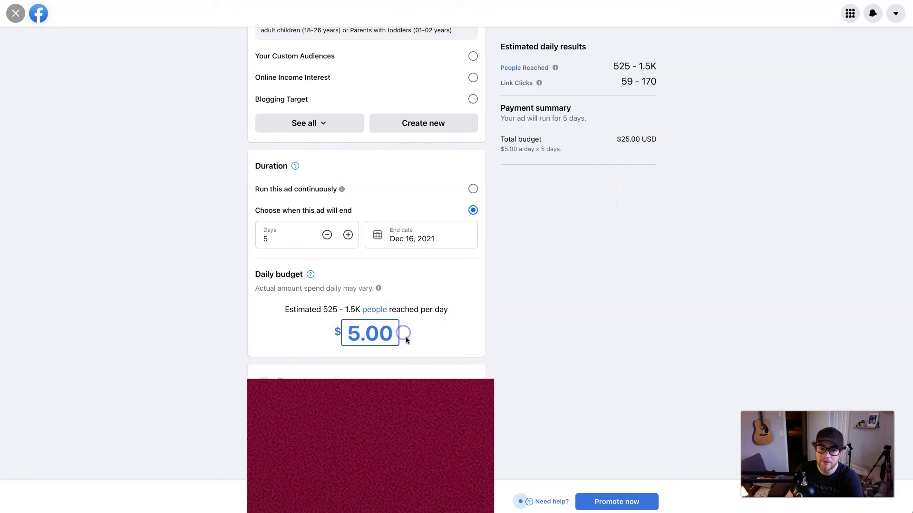
left_click_drag(359, 333, 343, 331)
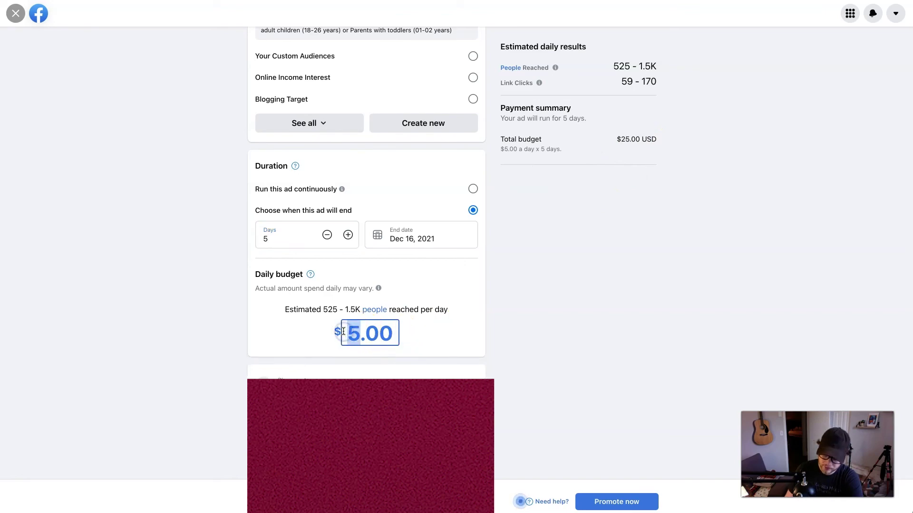
type("2")
left_click(350, 295)
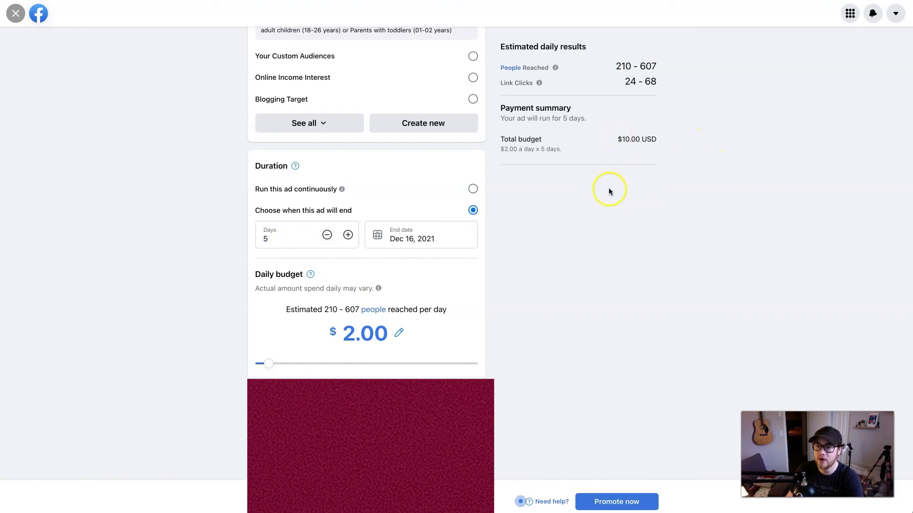
Review the new estimates: 210–607 people, 24–68 daily link clicks, $10.00 total budget.
scroll(577, 118, "up", 1)
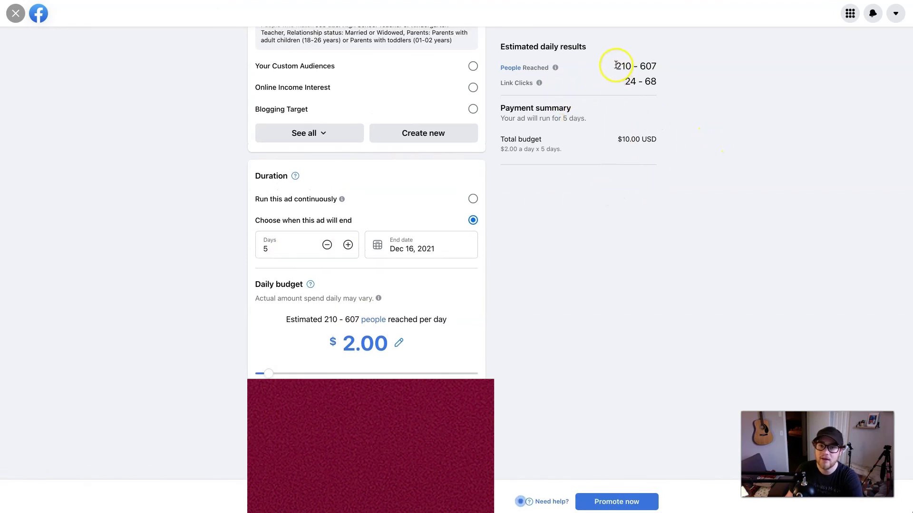
left_click_drag(613, 65, 656, 65)
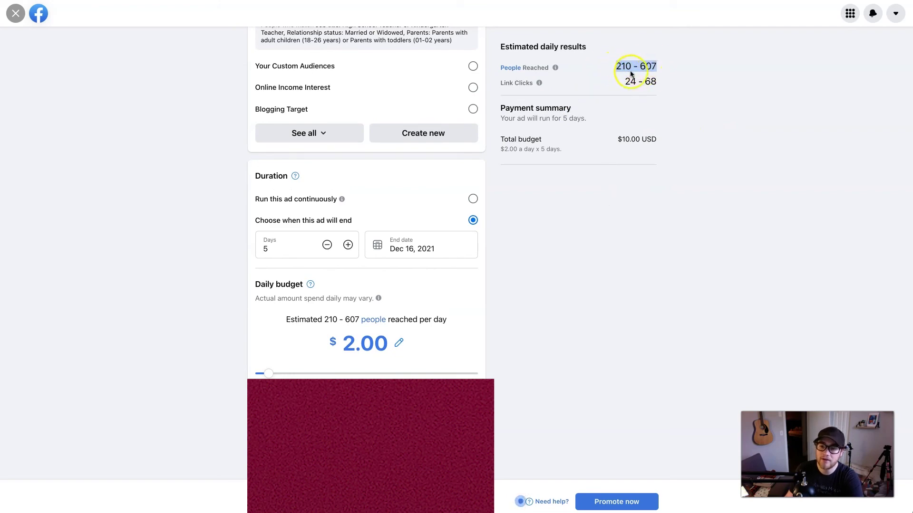
mouse_move(639, 67)
left_mouse_down()
mouse_move(674, 71)
mouse_move(640, 67)
left_mouse_up()
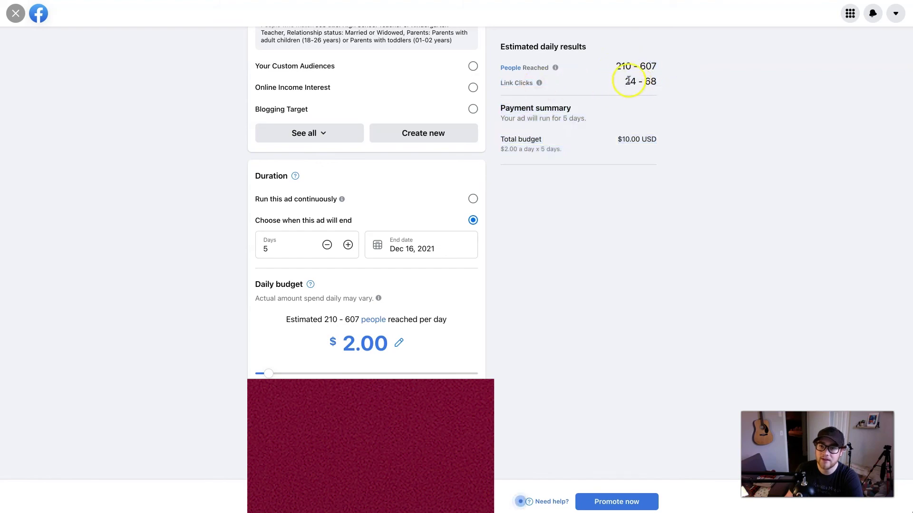
double_click(627, 82)
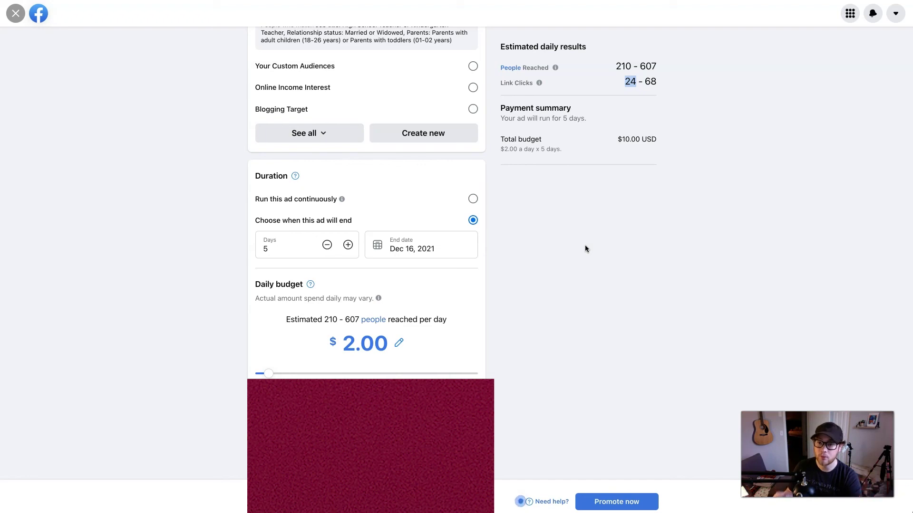
double_click(631, 81)
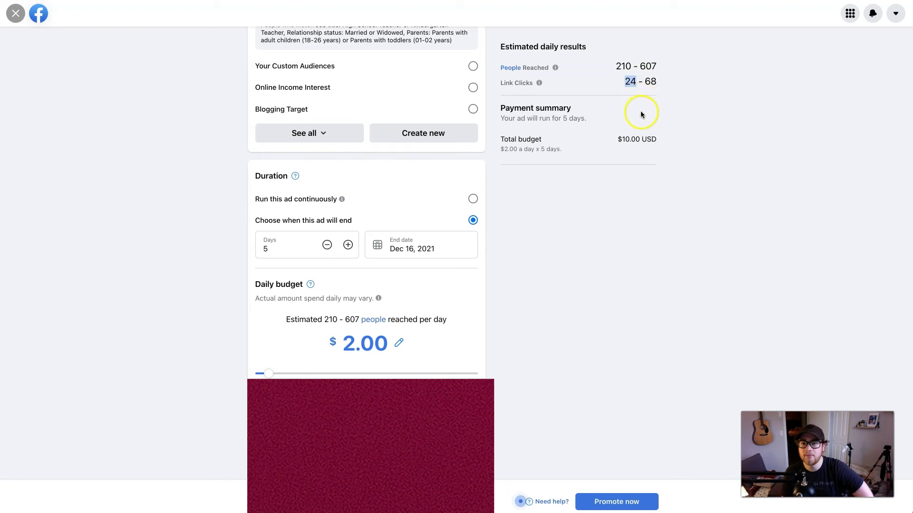
left_click(622, 139)
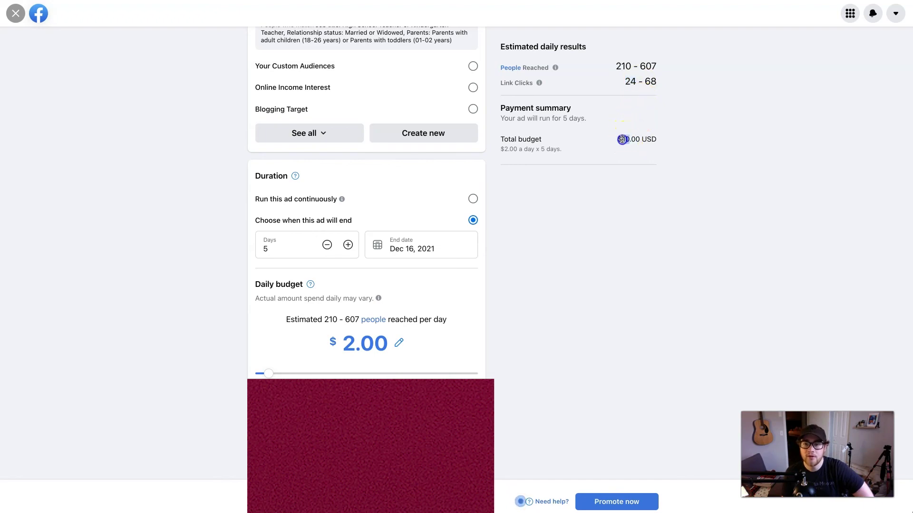
left_click_drag(623, 139, 625, 141)
double_click(629, 82)
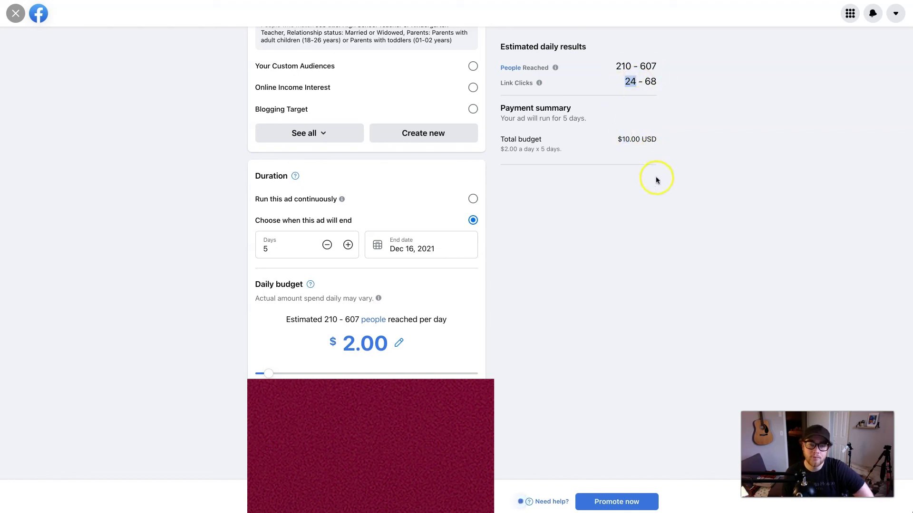
left_click_drag(629, 139, 618, 139)
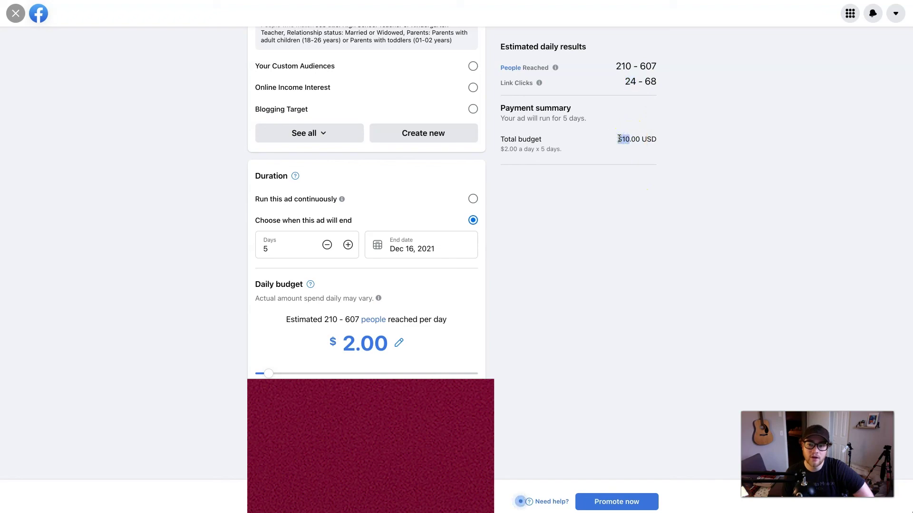
left_click(647, 142)
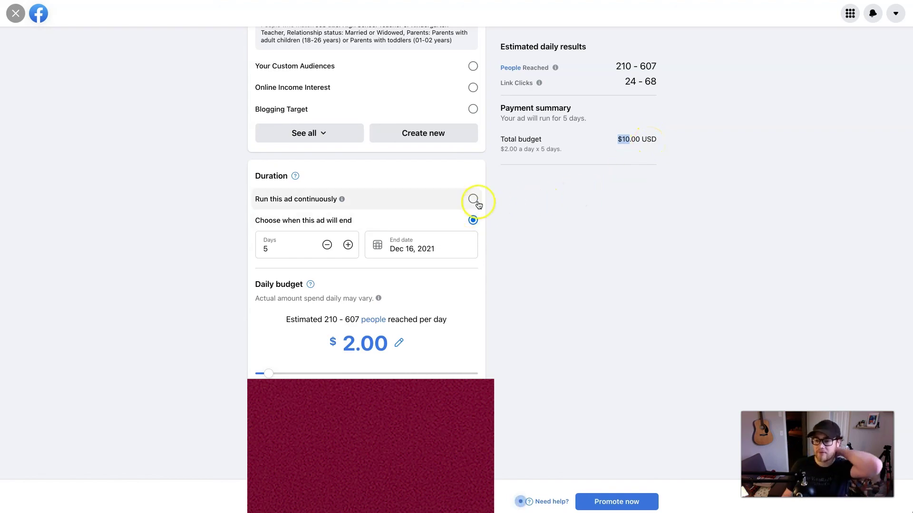
Exit the ad setup and open the results of the paused Website clicks ad.
scroll(468, 228, "down", 3)
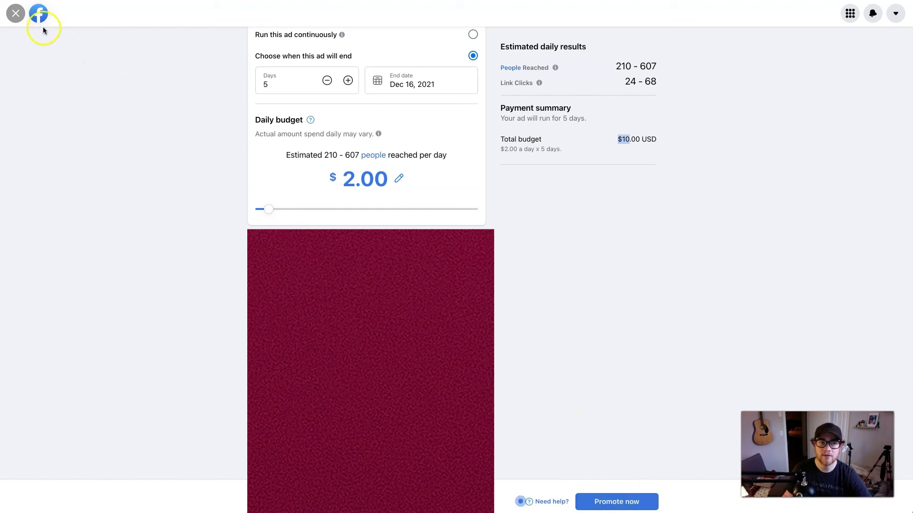
left_click(16, 13)
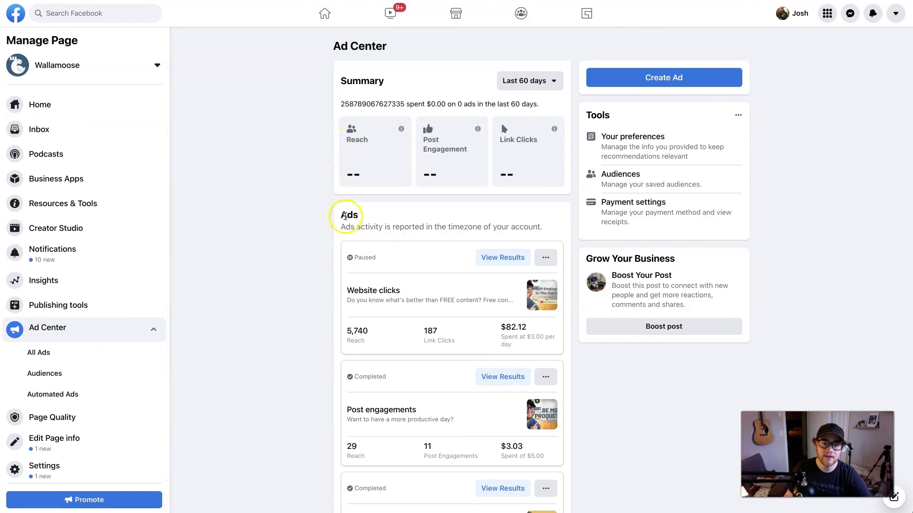
scroll(357, 219, "down", 2)
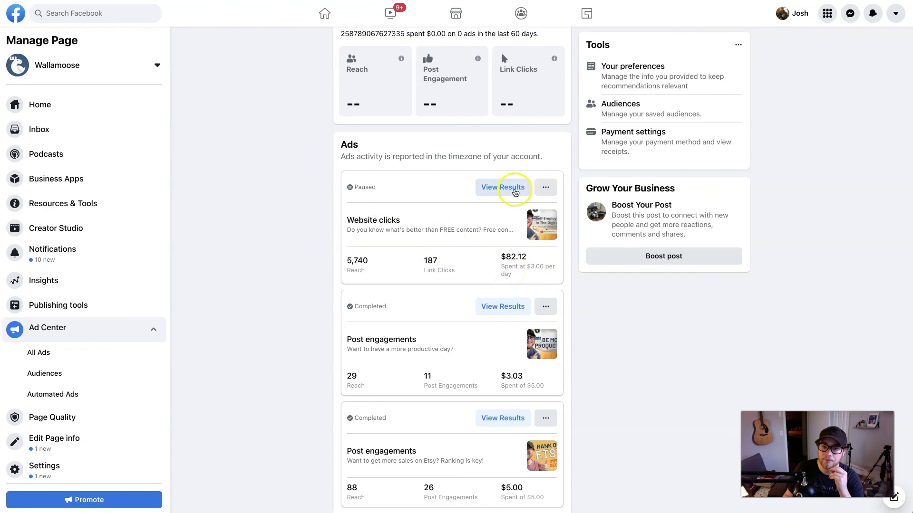
left_click(508, 189)
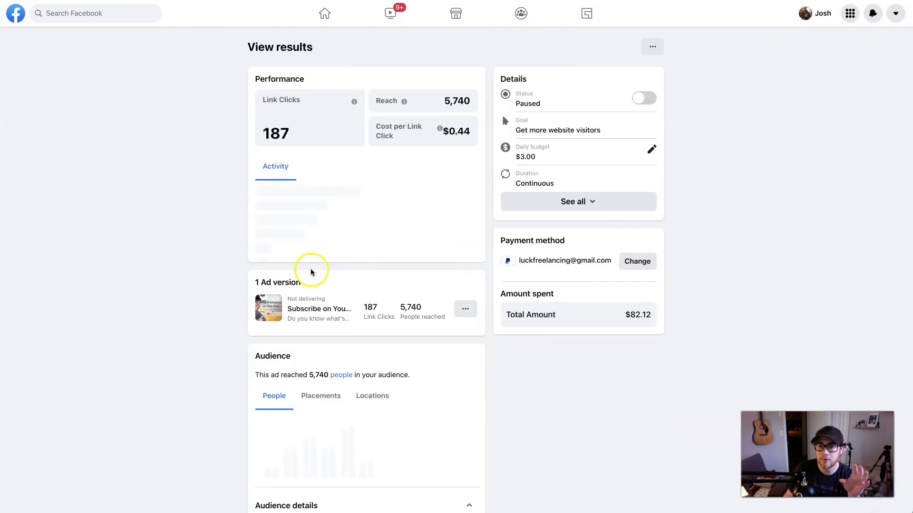
Review the paused ad's results: $82.12 spent, audience 35.3% women and 64.7% men.
scroll(356, 295, "down", 4)
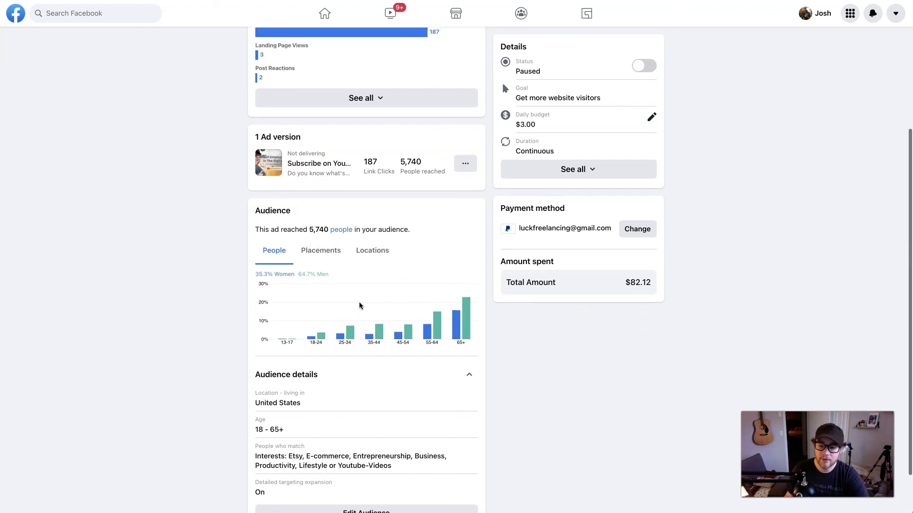
scroll(360, 306, "up", 5)
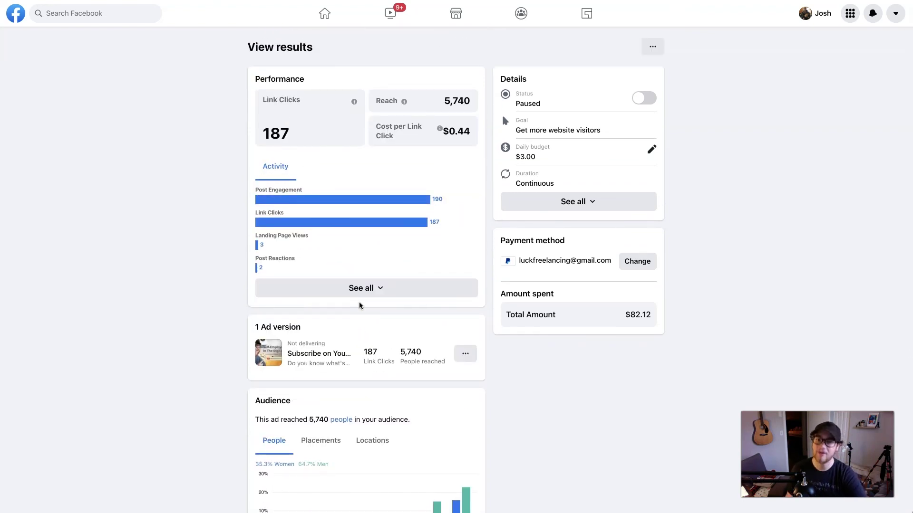